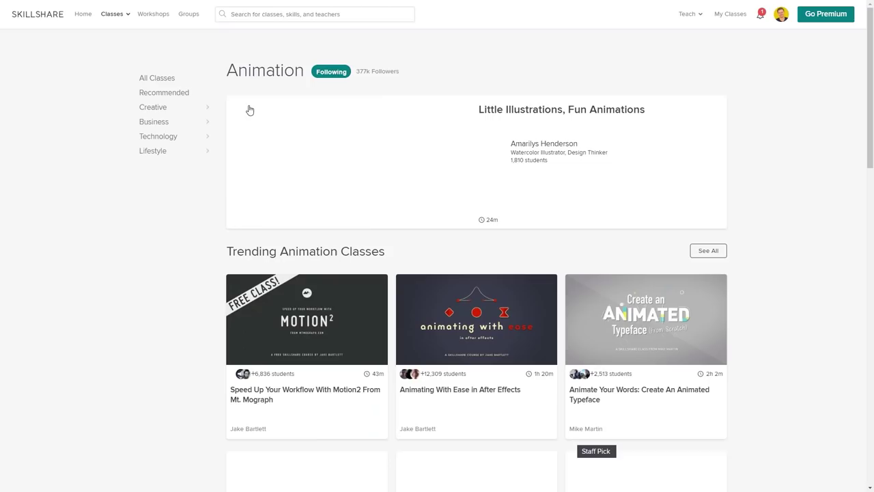
# Scroll the Skillshare Animation page down to the Trending Animation Classes section
pyautogui.scroll(-2, 790, 234)
pyautogui.scroll(-2, 789, 234)
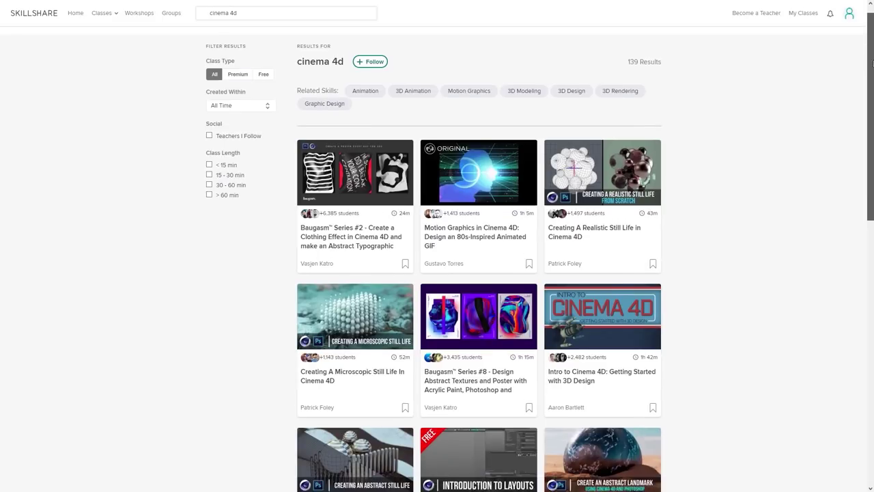
pyautogui.scroll(-2, 872, 62)
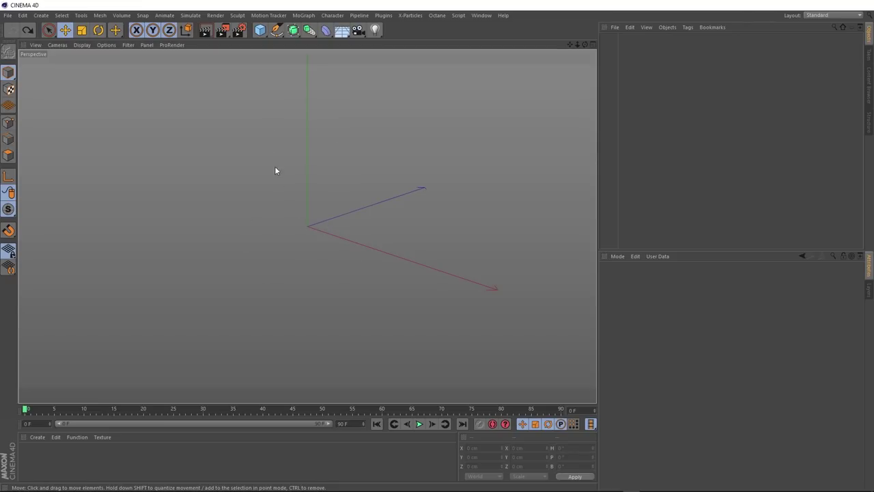
# Add a Sphere primitive to the scene
pyautogui.click(261, 31)
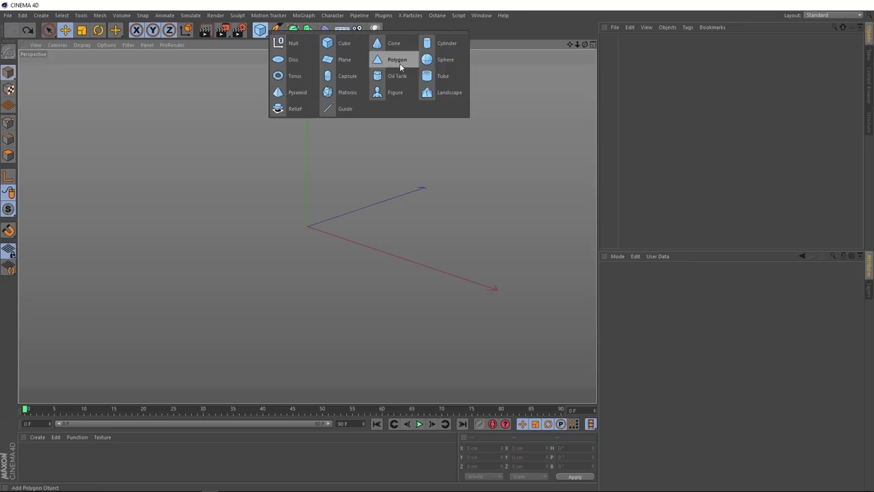
pyautogui.click(450, 60)
pyautogui.keyDown('alt'); pyautogui.moveTo(339, 180); pyautogui.dragTo(321, 228); pyautogui.keyUp('alt')
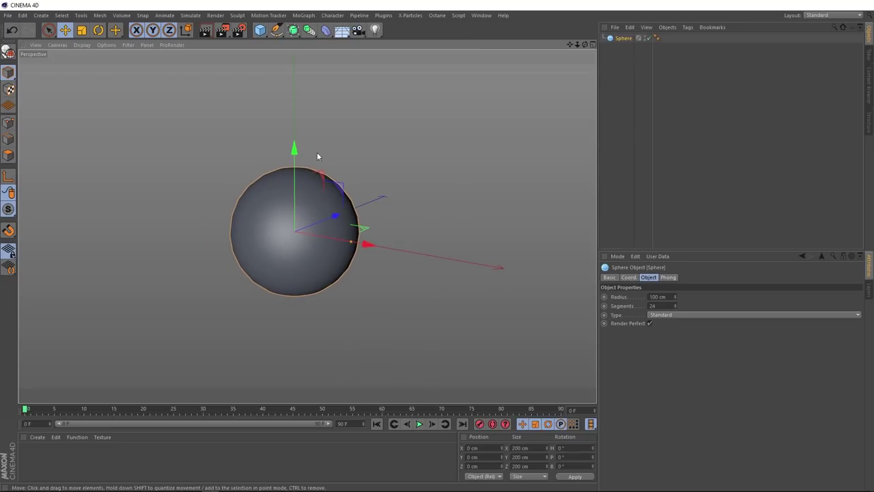
# Add a Taper deformer under the sphere with Strength 39%, Size Y 328 cm, Curvature 0%
pyautogui.click(326, 30)
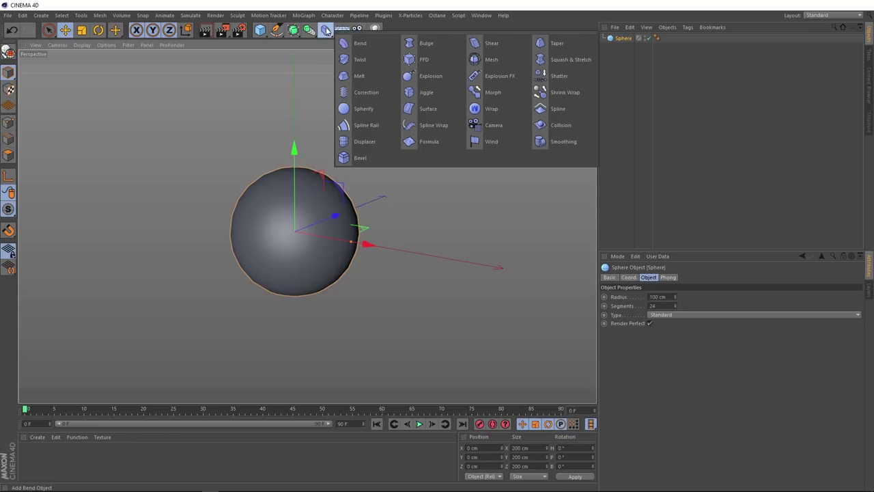
pyautogui.keyDown('shift'); pyautogui.click(577, 46); pyautogui.keyUp('shift')
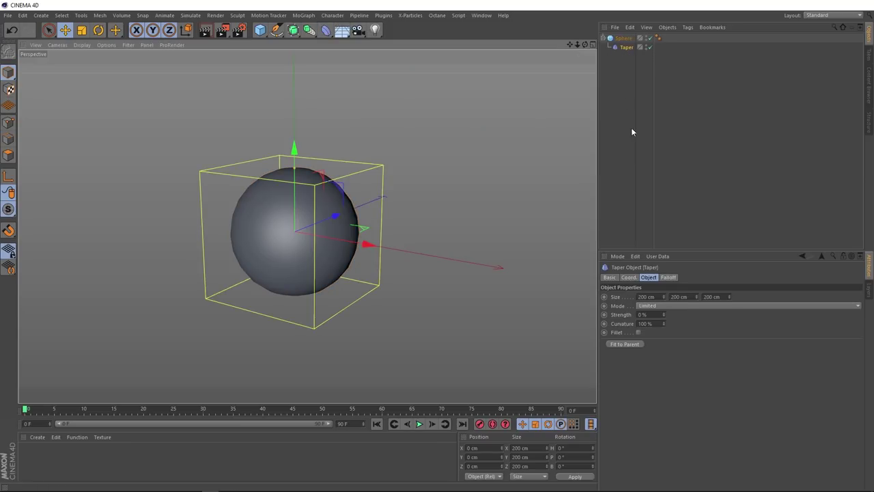
pyautogui.moveTo(665, 317); pyautogui.dragTo(666, 301)
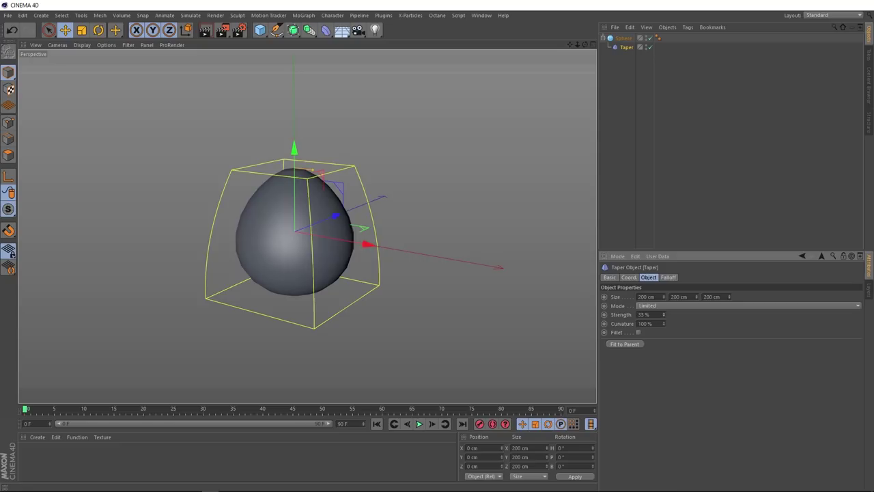
pyautogui.moveTo(294, 290)
pyautogui.keyDown('alt'); pyautogui.mouseDown()
pyautogui.moveTo(329, 250)
pyautogui.moveTo(360, 249)
pyautogui.moveTo(350, 250)
pyautogui.mouseUp(); pyautogui.keyUp('alt')
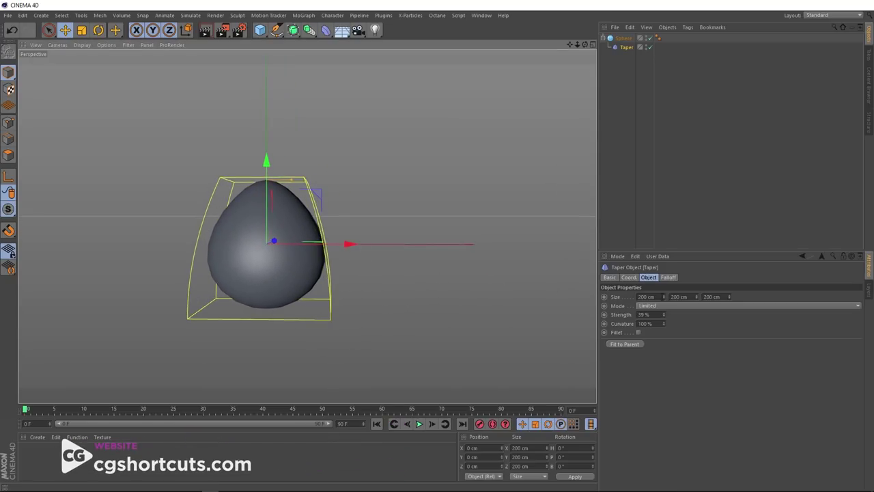
pyautogui.moveTo(696, 297); pyautogui.dragTo(696, 273)
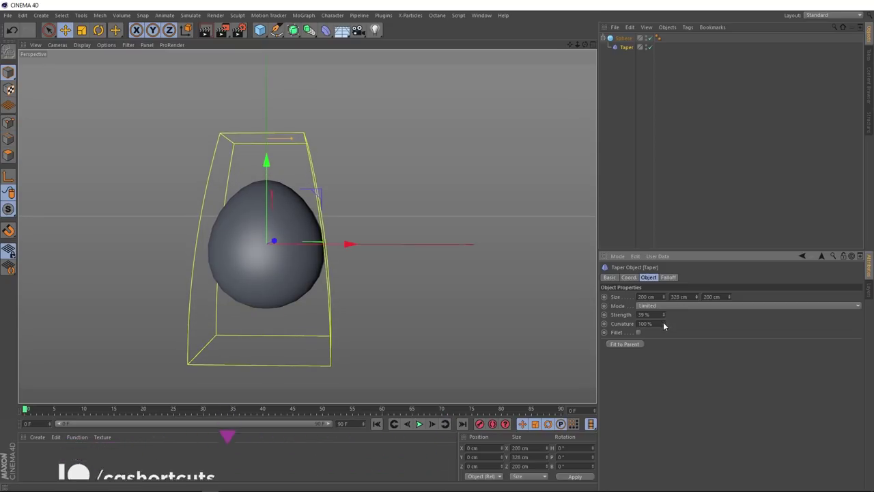
pyautogui.moveTo(663, 323); pyautogui.dragTo(663, 383)
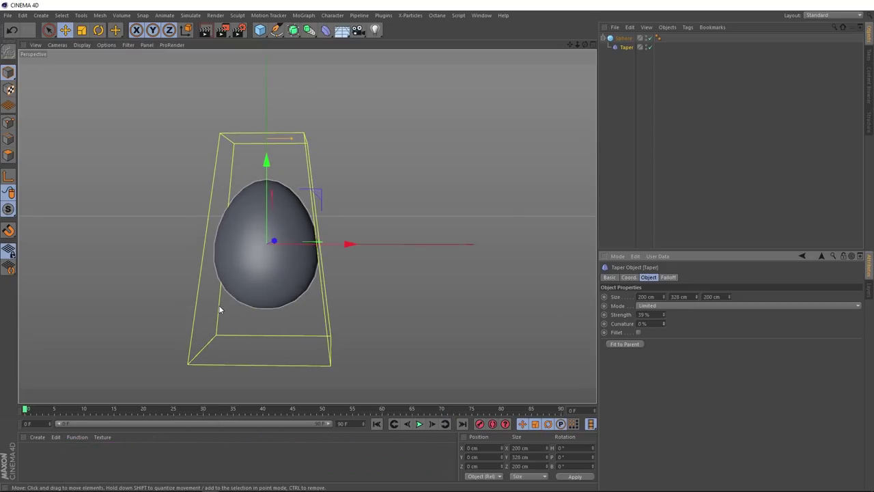
pyautogui.keyDown('alt'); pyautogui.moveTo(217, 306); pyautogui.dragTo(265, 289, button='middle'); pyautogui.keyUp('alt')
pyautogui.keyDown('alt'); pyautogui.moveTo(287, 269); pyautogui.dragTo(359, 230, button='right'); pyautogui.keyUp('alt')
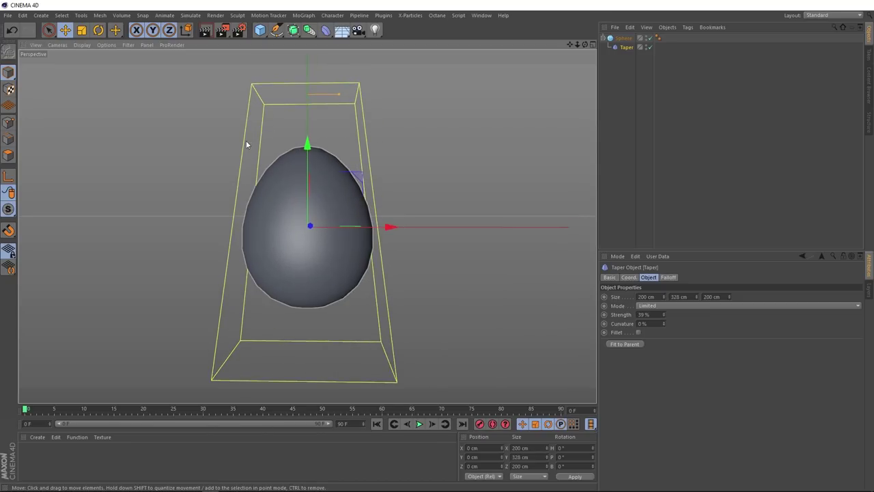
# Set the sphere's Segments to 48
pyautogui.click(617, 39)
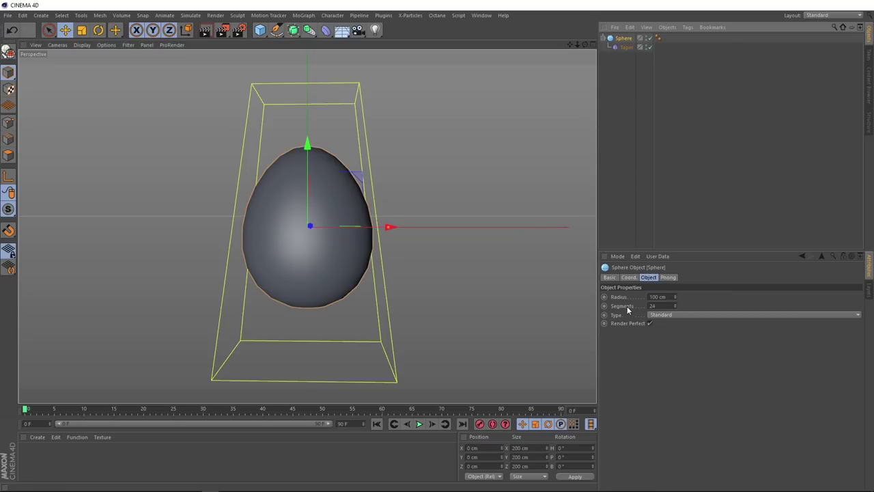
pyautogui.click(661, 306)
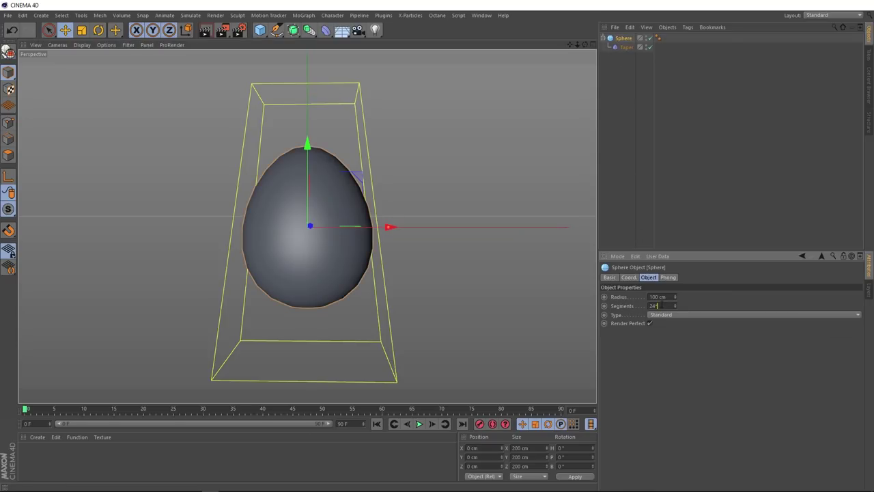
pyautogui.write('48')
pyautogui.press('Return')
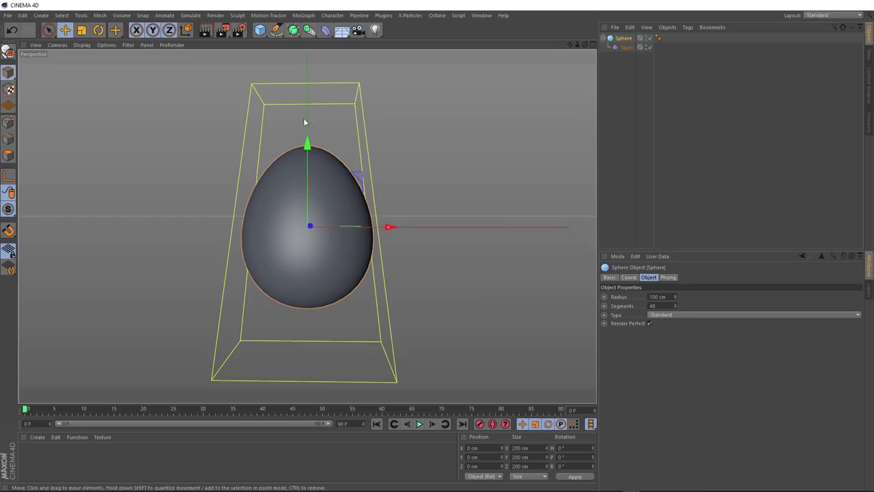
# Give the taper Size Y 406 cm and Strength 48%, and hide its cage
pyautogui.click(626, 47)
pyautogui.moveTo(697, 297); pyautogui.dragTo(676, 312)
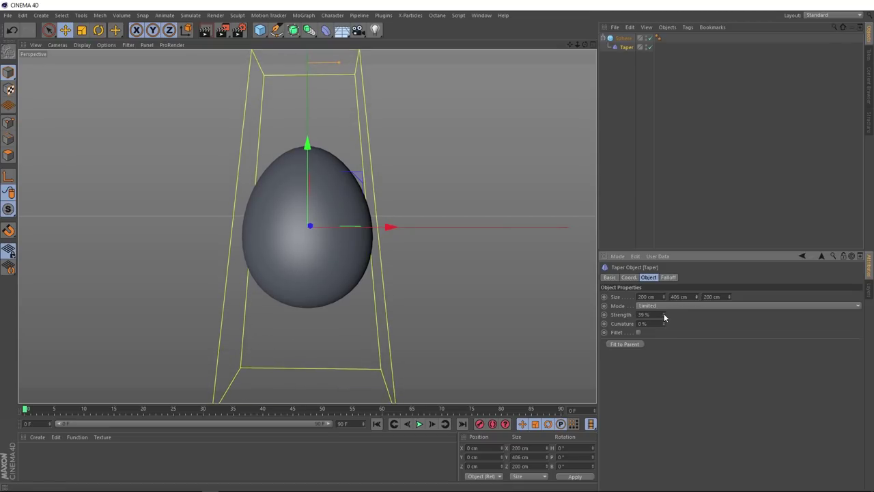
pyautogui.moveTo(663, 316); pyautogui.dragTo(663, 304)
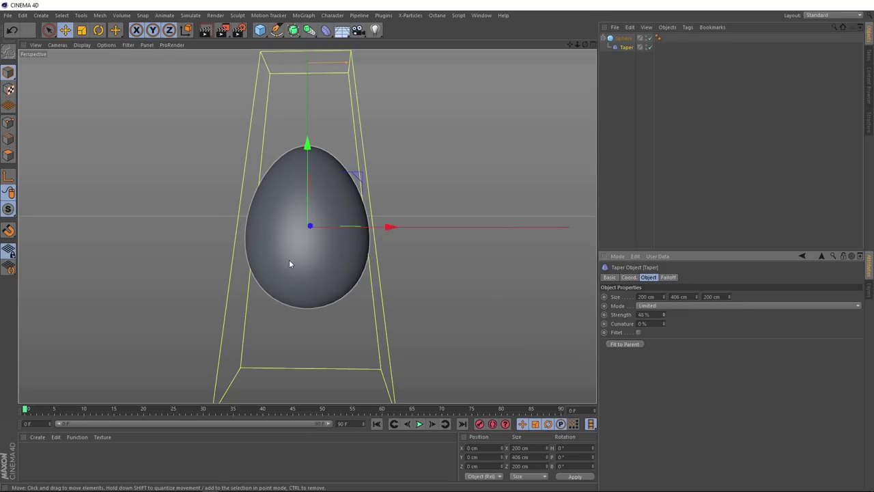
pyautogui.click(646, 47)
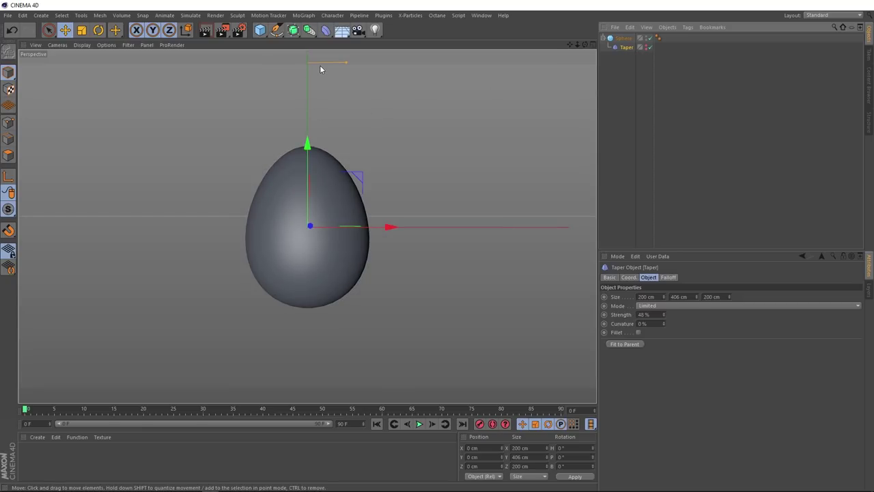
# Place the sphere under a MoGraph Voronoi Fracture and zoom in on the fragments
pyautogui.click(630, 39)
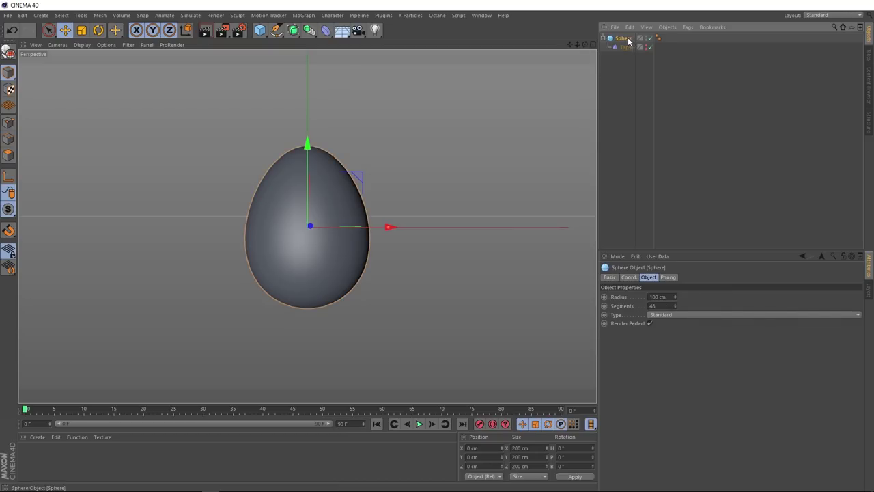
pyautogui.click(300, 16)
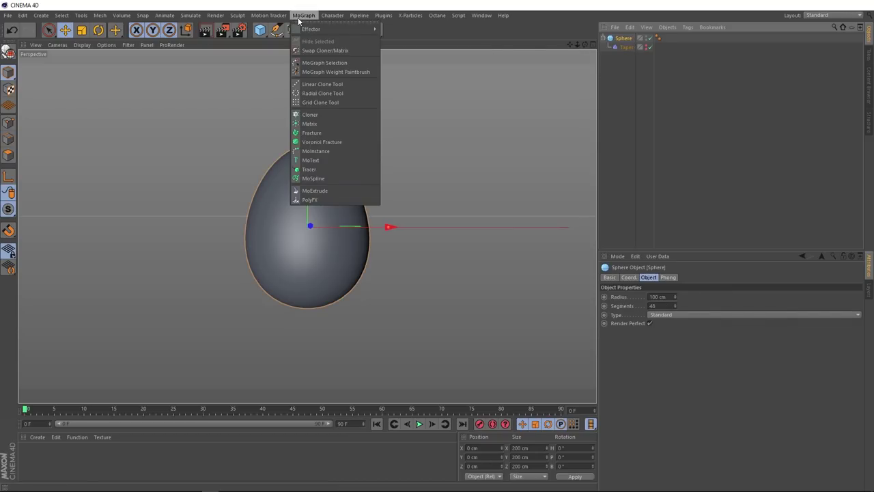
pyautogui.click(353, 143)
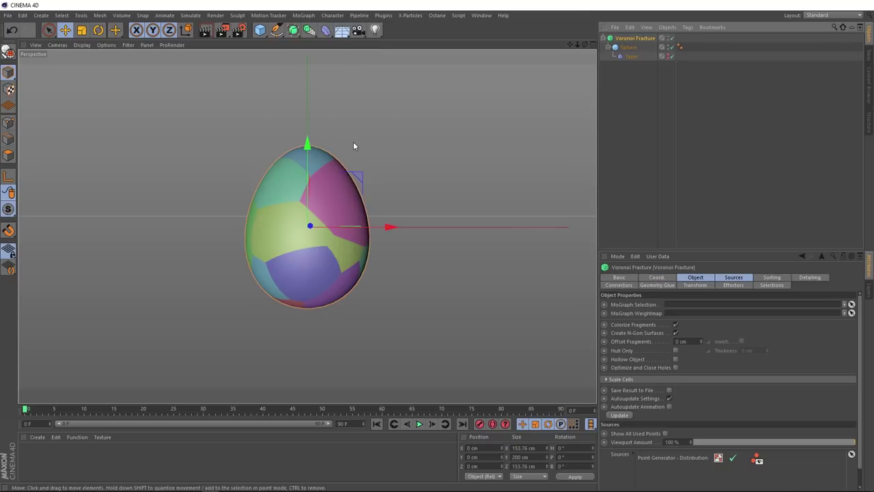
pyautogui.keyDown('alt'); pyautogui.moveTo(353, 141); pyautogui.dragTo(290, 139, button='right'); pyautogui.keyUp('alt')
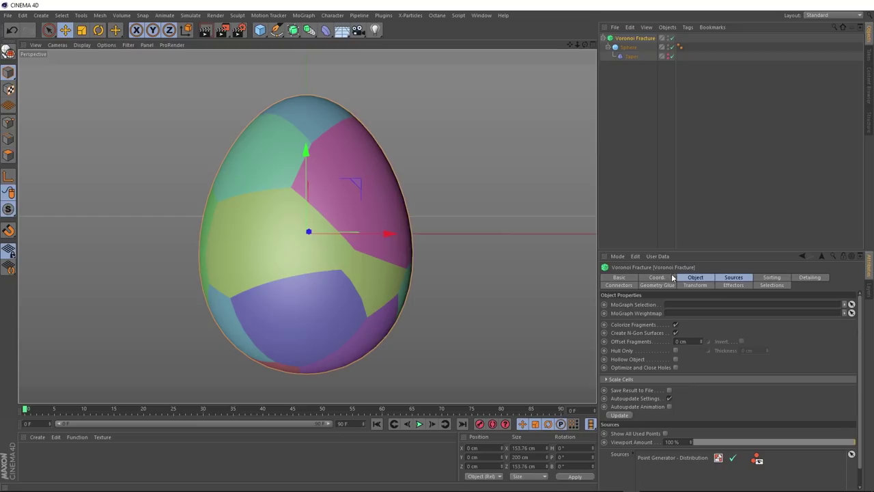
# Replace the fracture's Distribution point source with a Shader point source
pyautogui.click(733, 277)
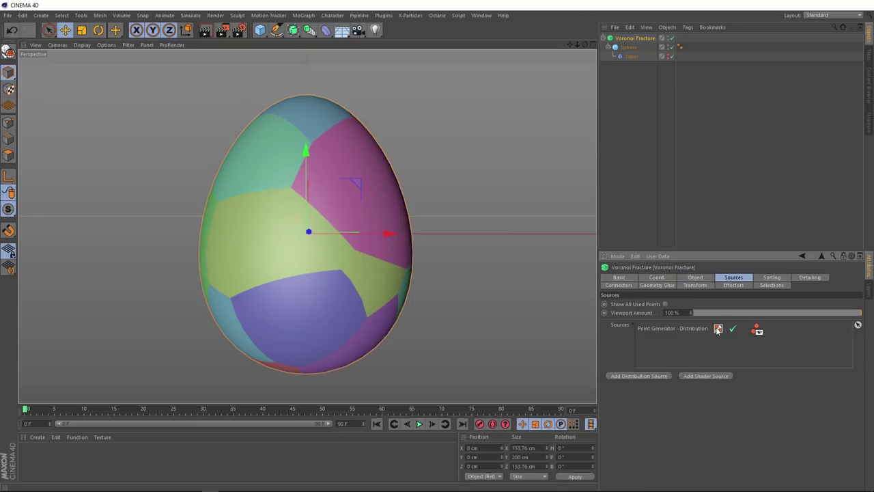
pyautogui.click(669, 329)
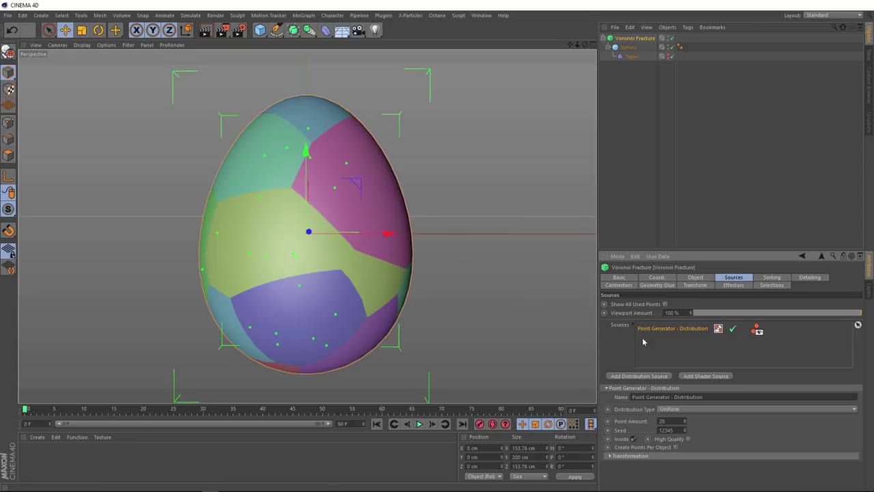
pyautogui.press('Delete')
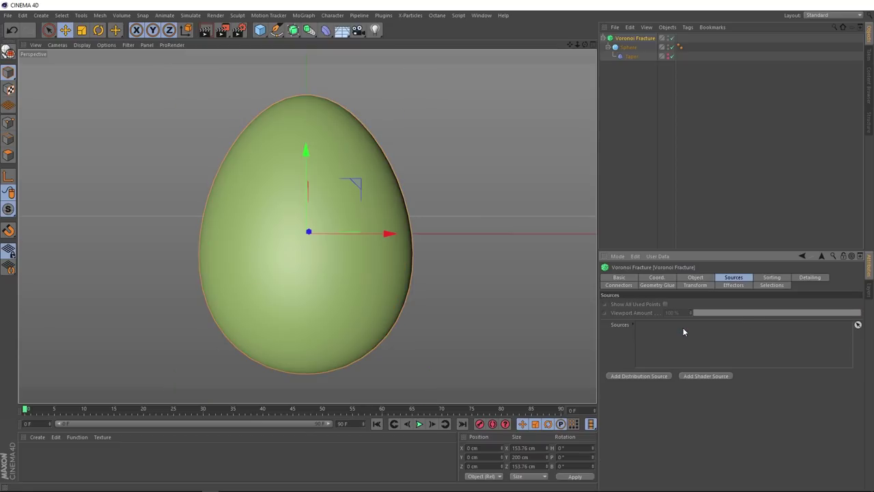
pyautogui.click(714, 378)
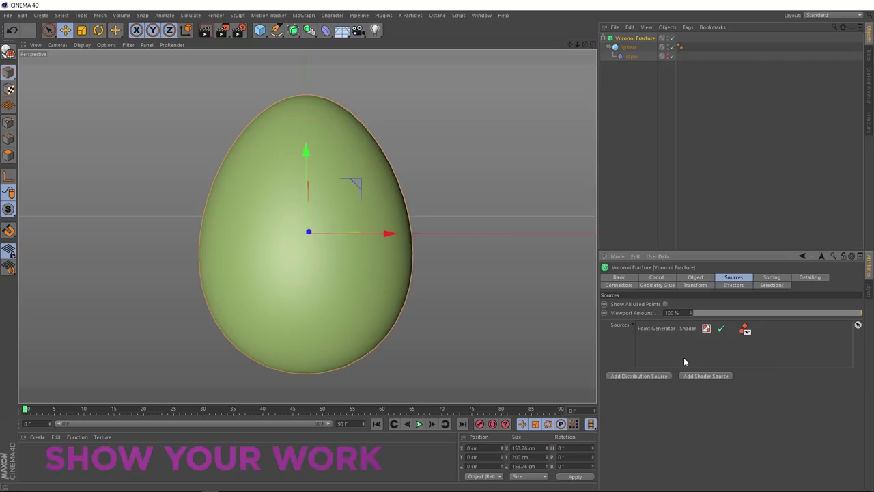
pyautogui.click(670, 329)
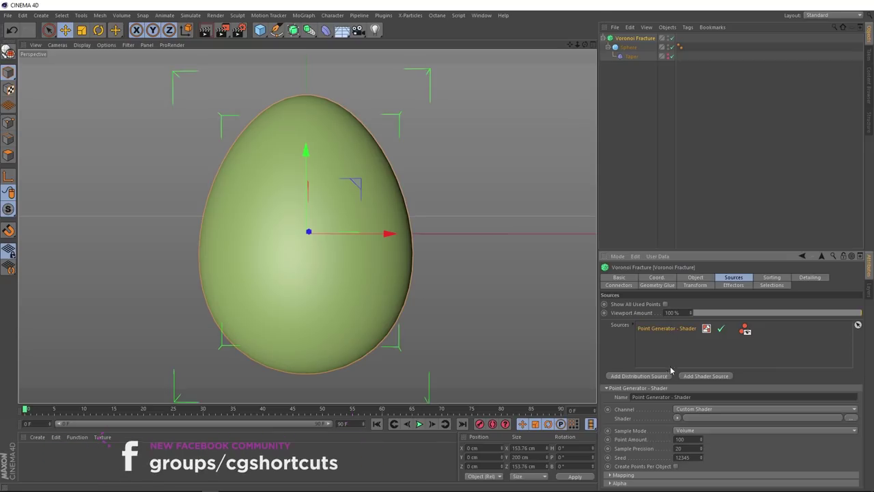
# Use a Tiles shader as point source, testing 121% scale and Planks before reverting to Squares
pyautogui.click(676, 418)
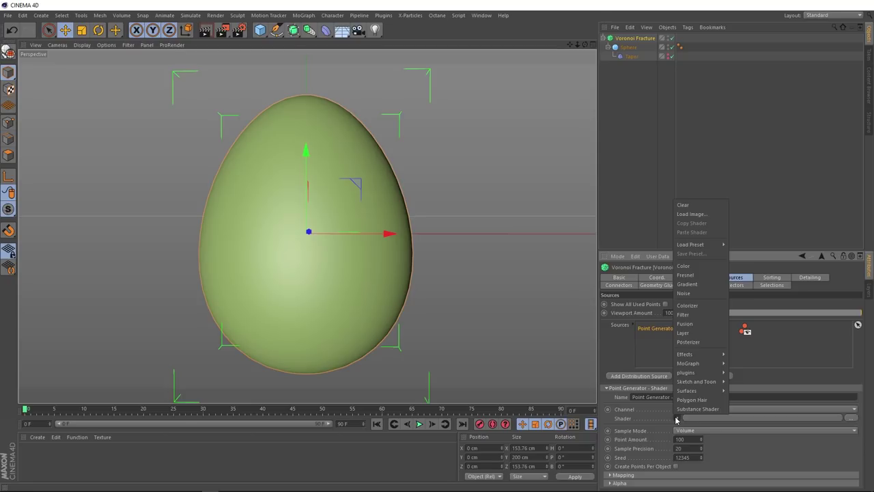
pyautogui.moveTo(686, 390)
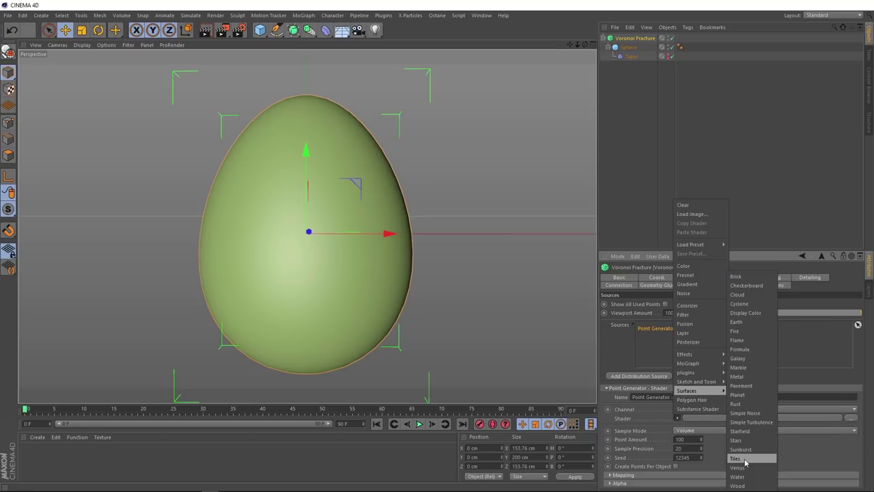
pyautogui.click(745, 463)
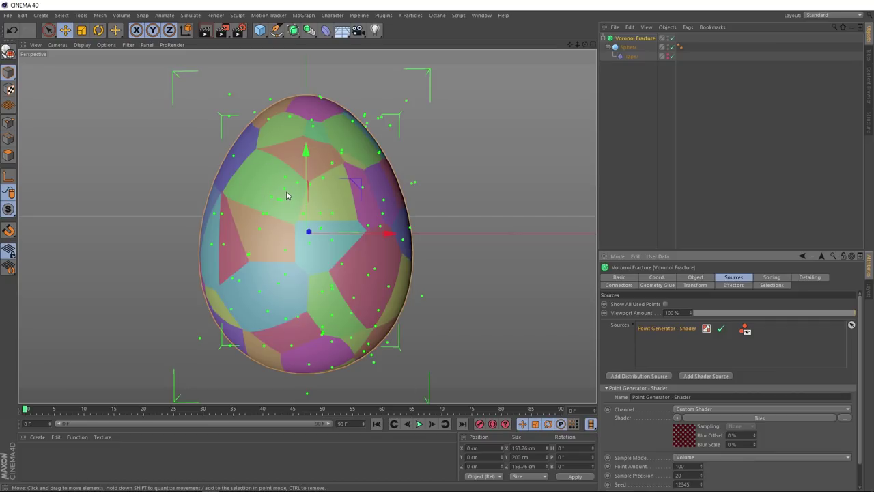
pyautogui.click(725, 418)
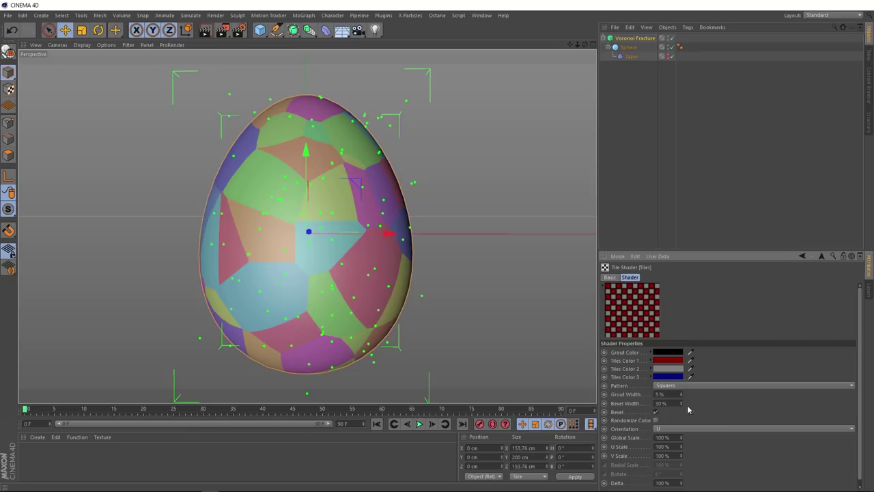
pyautogui.moveTo(681, 435); pyautogui.dragTo(681, 443)
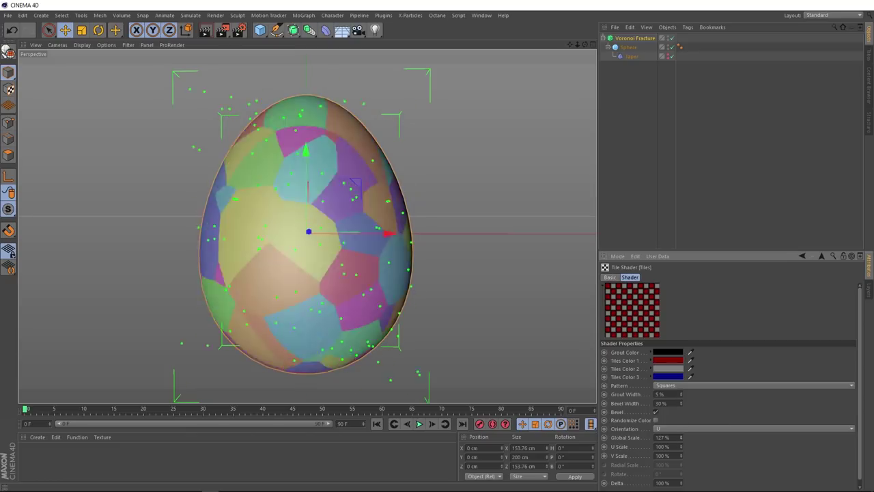
pyautogui.click(677, 385)
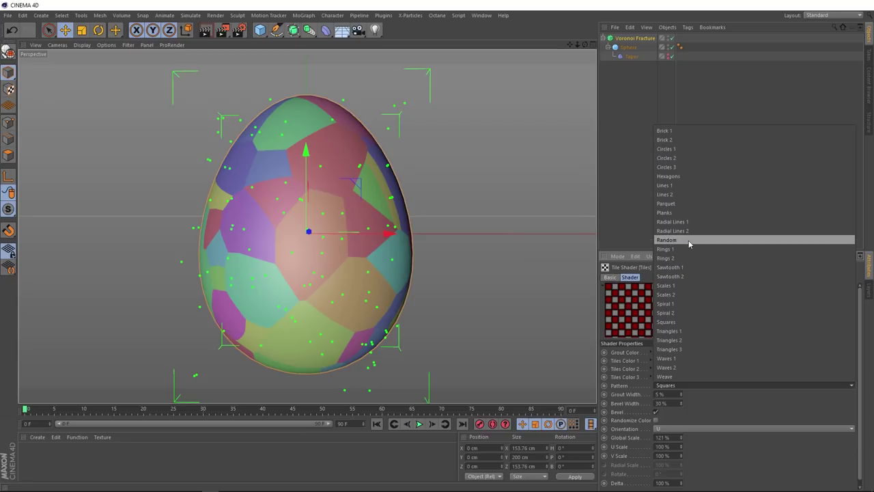
pyautogui.click(692, 213)
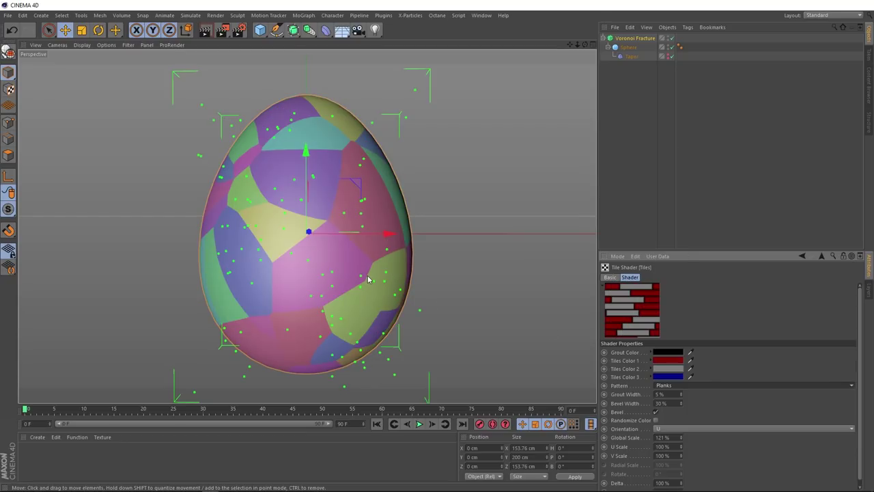
pyautogui.hotkey('ctrl', 'z')
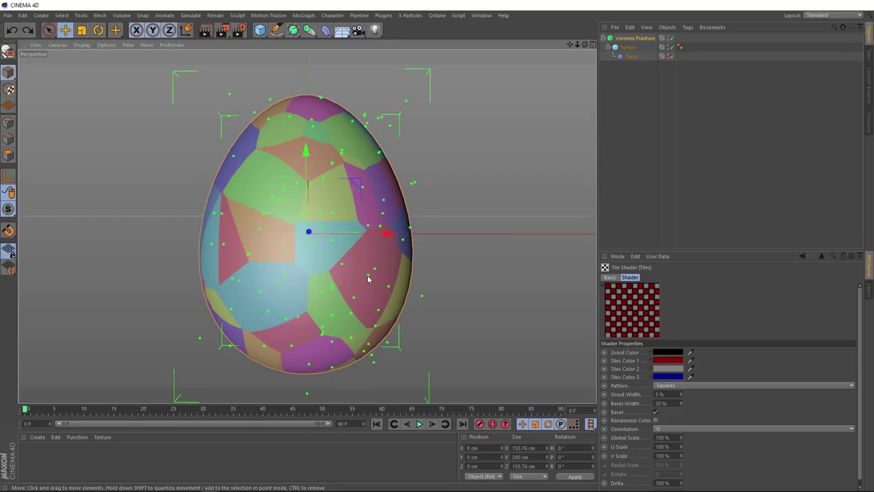
# Set the Voronoi Fracture's Offset Fragments to 1 cm
pyautogui.click(630, 38)
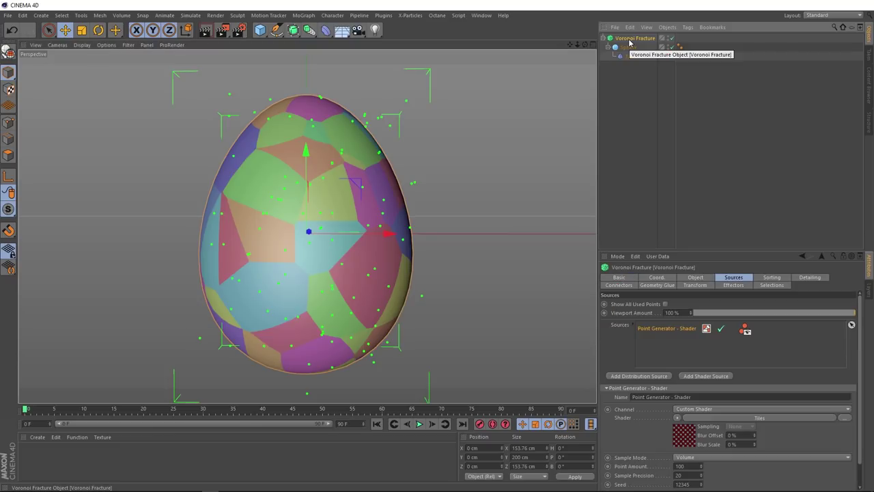
pyautogui.click(695, 277)
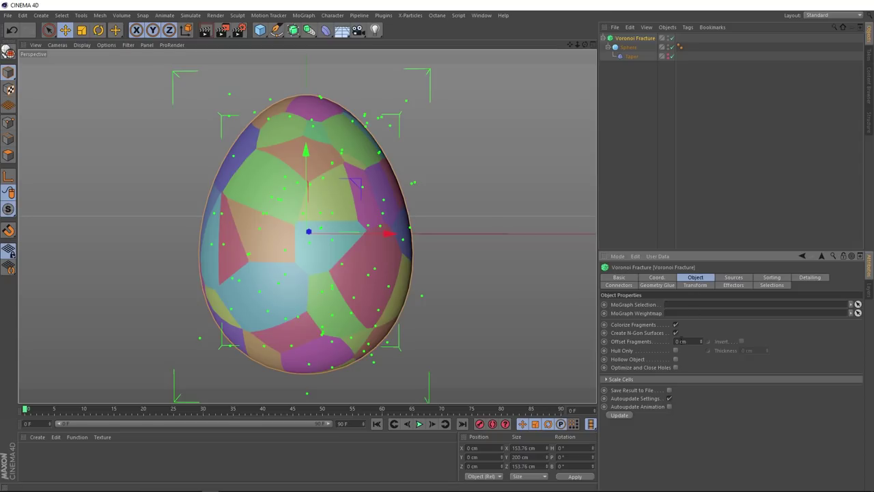
pyautogui.write('1')
pyautogui.press('Return')
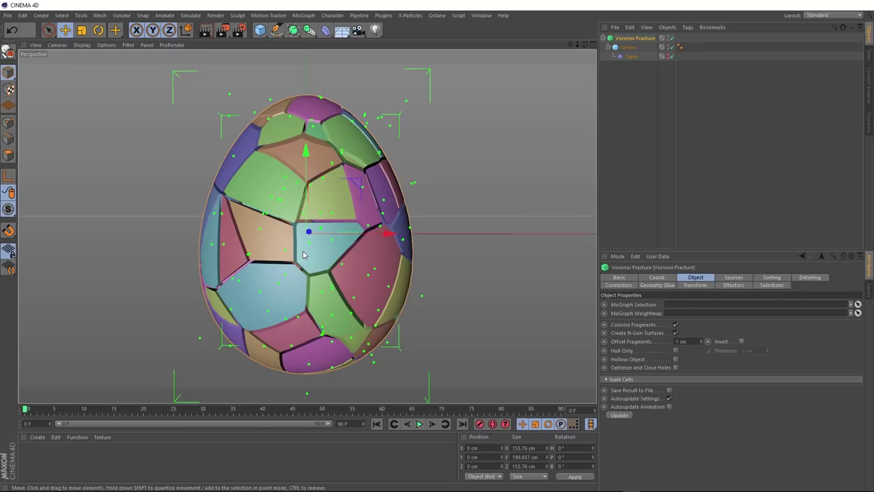
# Zoom and orbit around the egg to inspect the gaps between fragments
pyautogui.scroll(5, 303, 254)
pyautogui.keyDown('alt'); pyautogui.moveTo(304, 254); pyautogui.dragTo(306, 144); pyautogui.keyUp('alt')
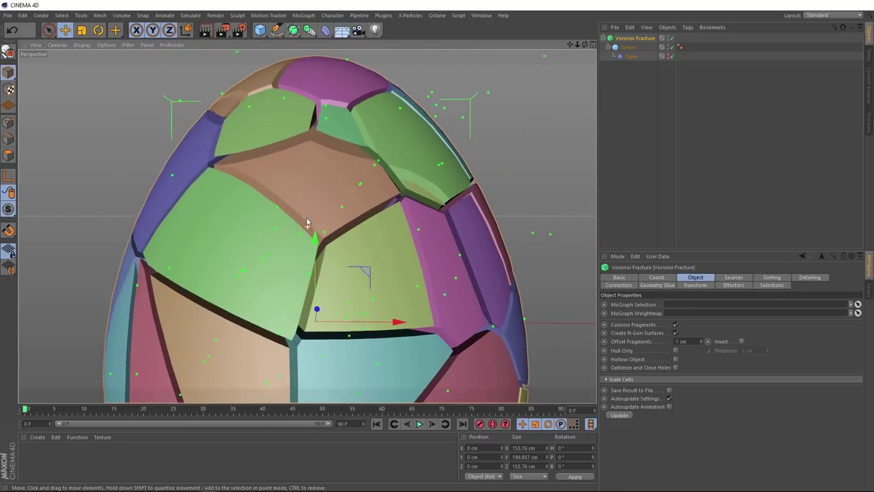
pyautogui.scroll(3, 304, 178)
pyautogui.scroll(2, 321, 218)
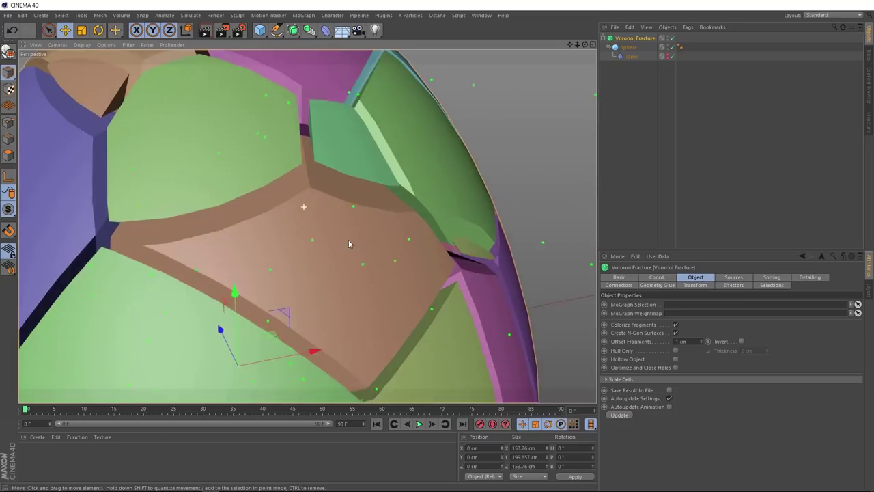
pyautogui.scroll(2, 327, 205)
pyautogui.scroll(-3, 364, 221)
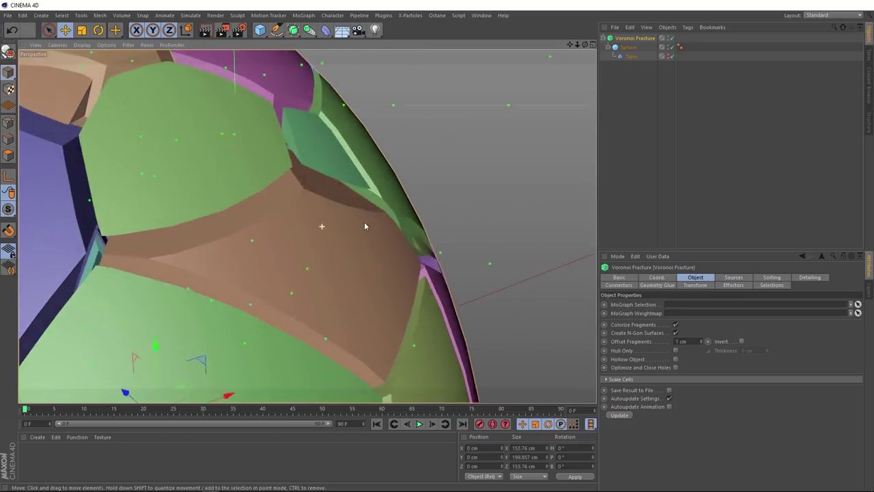
pyautogui.scroll(-2, 396, 215)
pyautogui.moveTo(395, 215)
pyautogui.keyDown('alt'); pyautogui.mouseDown()
pyautogui.moveTo(315, 277)
pyautogui.moveTo(317, 340)
pyautogui.moveTo(304, 285)
pyautogui.mouseUp(); pyautogui.keyUp('alt')
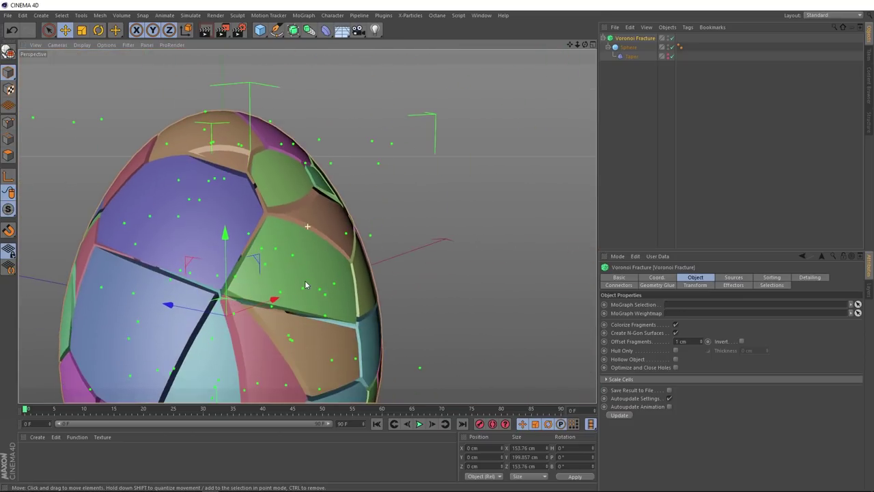
pyautogui.click(303, 15)
pyautogui.moveTo(321, 28)
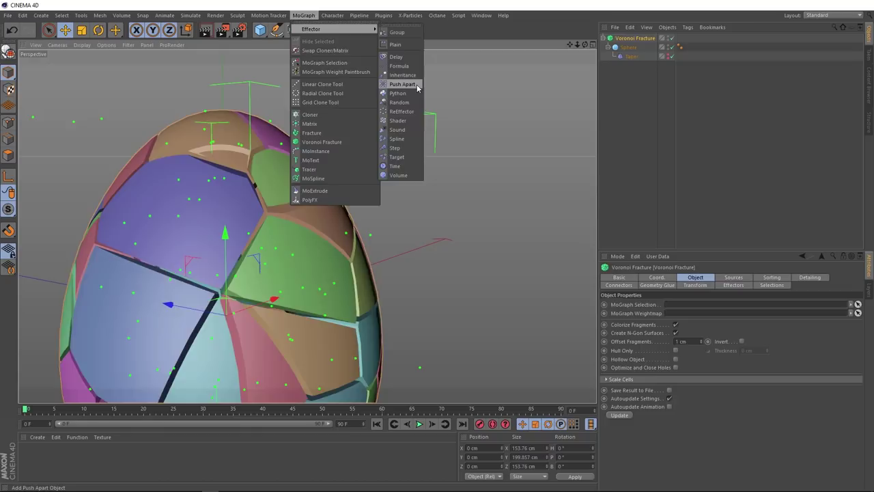
# Add a Push Apart effector at 10% strength and orbit to inspect the spread fragments
pyautogui.click(417, 85)
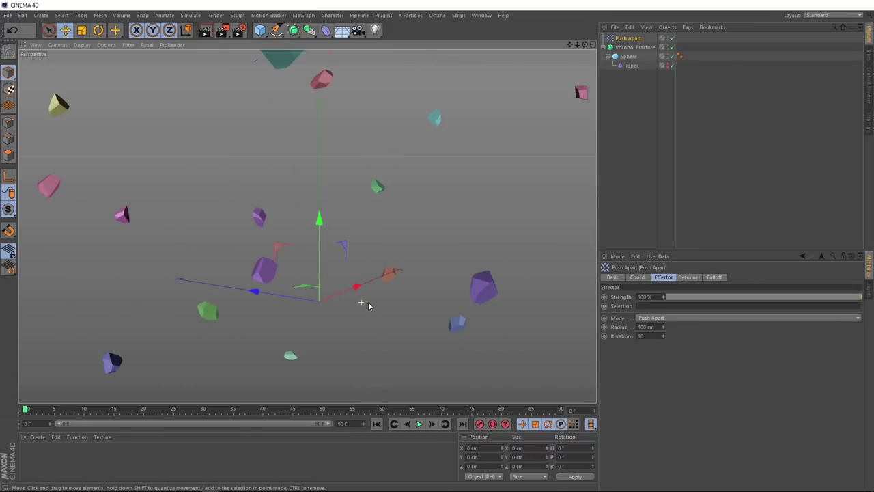
pyautogui.click(685, 297)
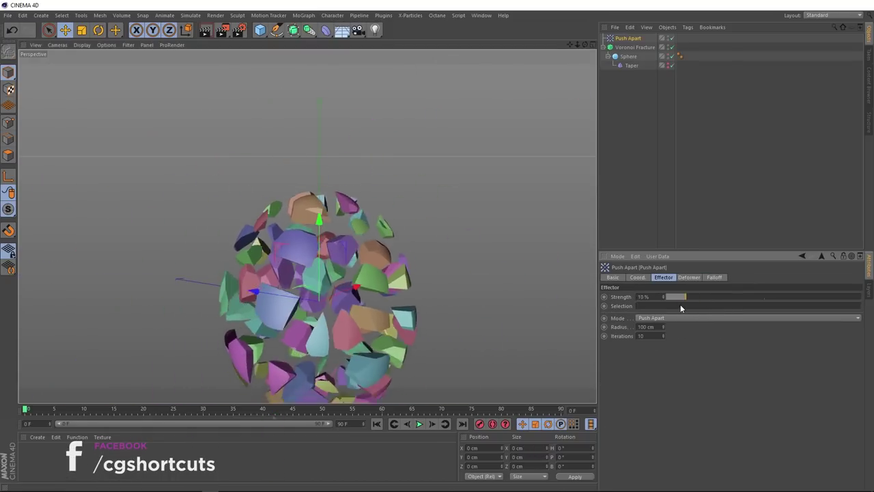
pyautogui.scroll(5, 356, 246)
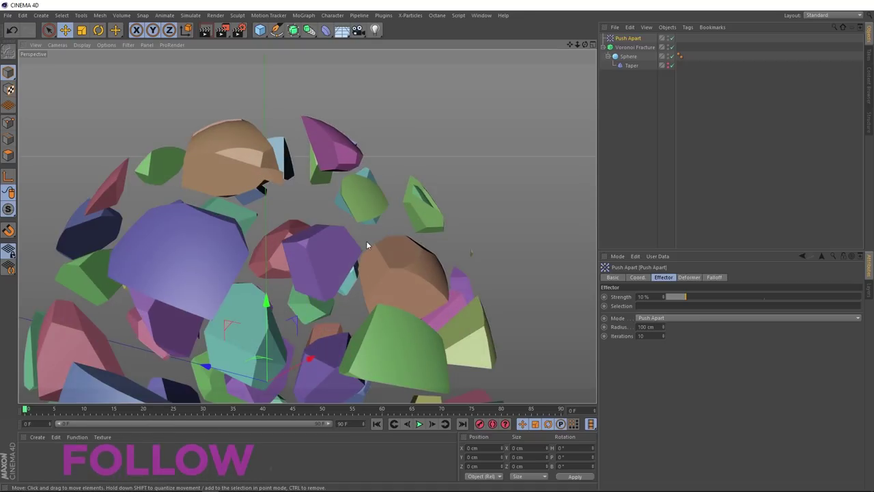
pyautogui.scroll(2, 458, 223)
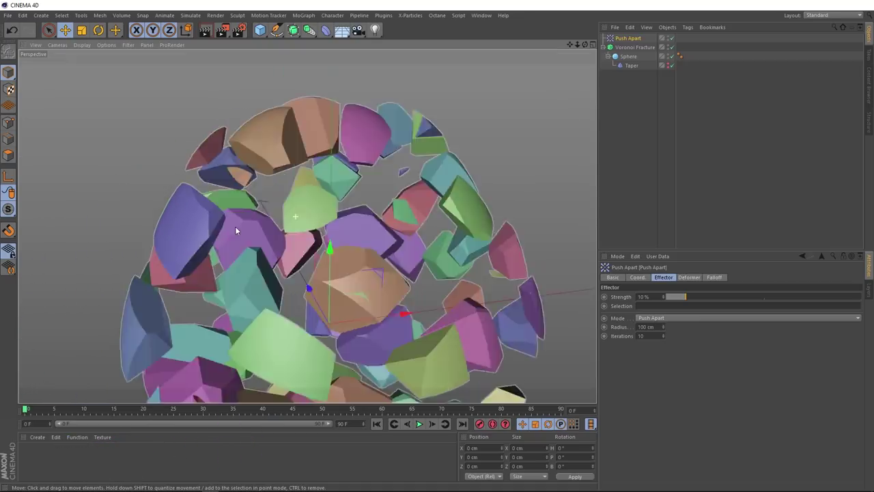
pyautogui.scroll(3, 146, 210)
pyautogui.scroll(2, 186, 202)
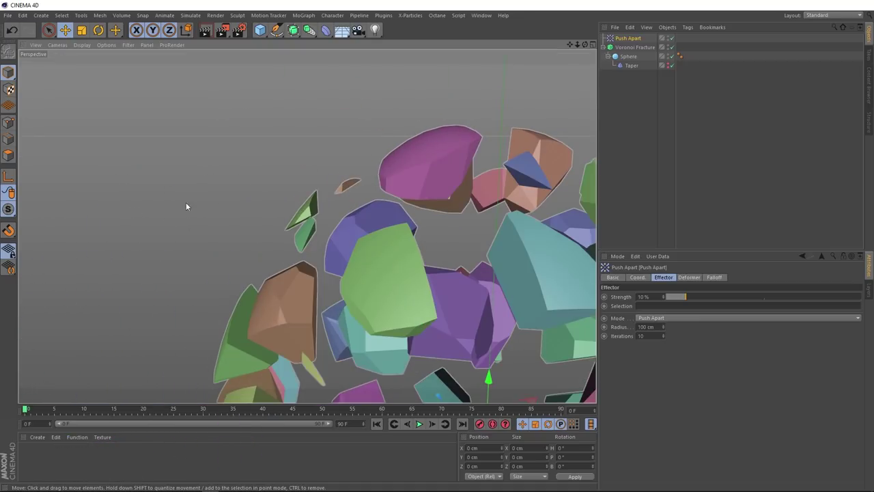
pyautogui.keyDown('alt'); pyautogui.moveTo(298, 220); pyautogui.dragTo(340, 223); pyautogui.keyUp('alt')
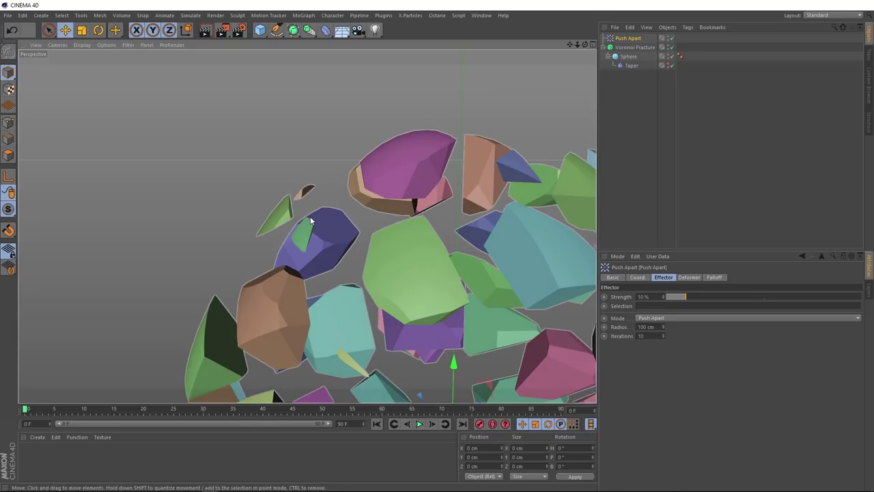
# Switch the fracture's shader source Sample Mode from Volume to Surface
pyautogui.click(626, 47)
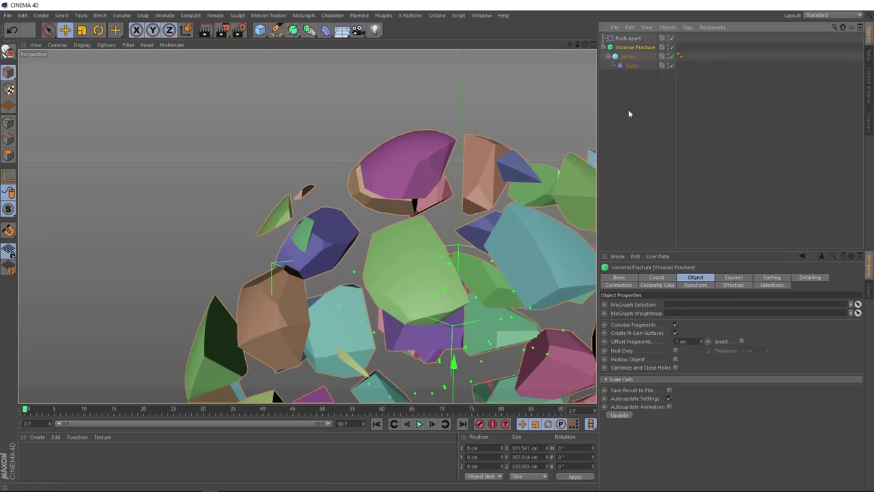
pyautogui.click(740, 278)
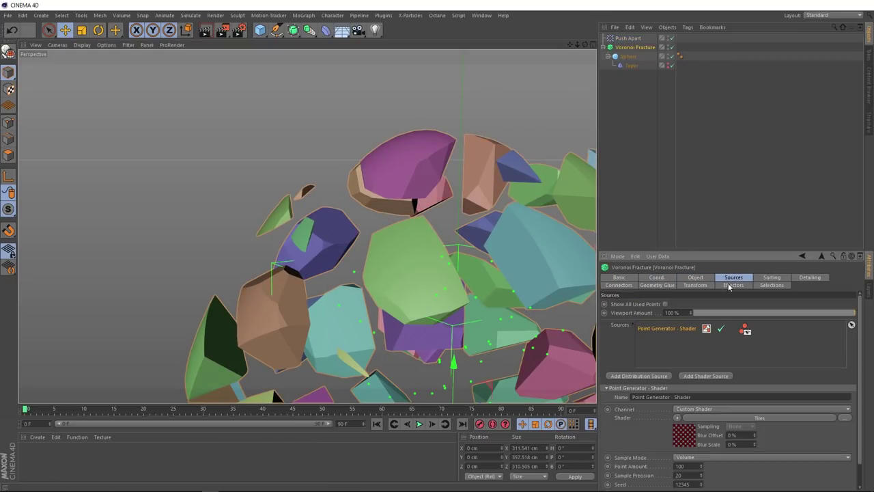
pyautogui.scroll(-1, 617, 343)
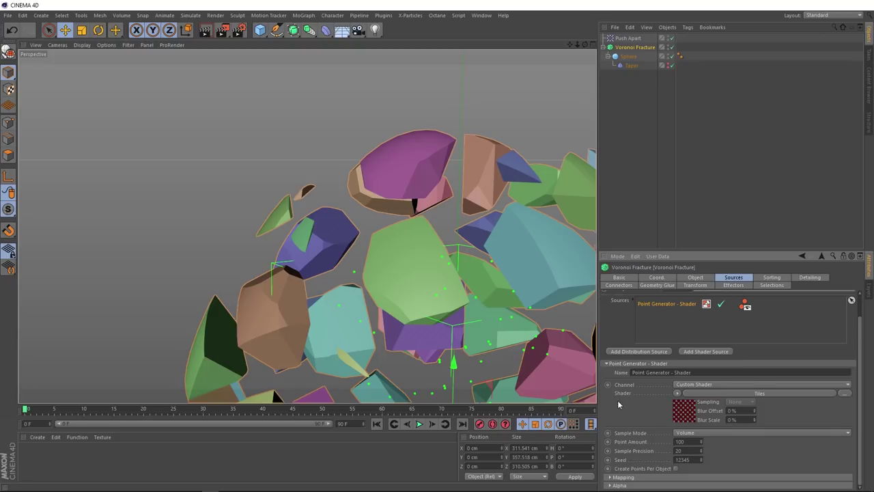
pyautogui.click(702, 433)
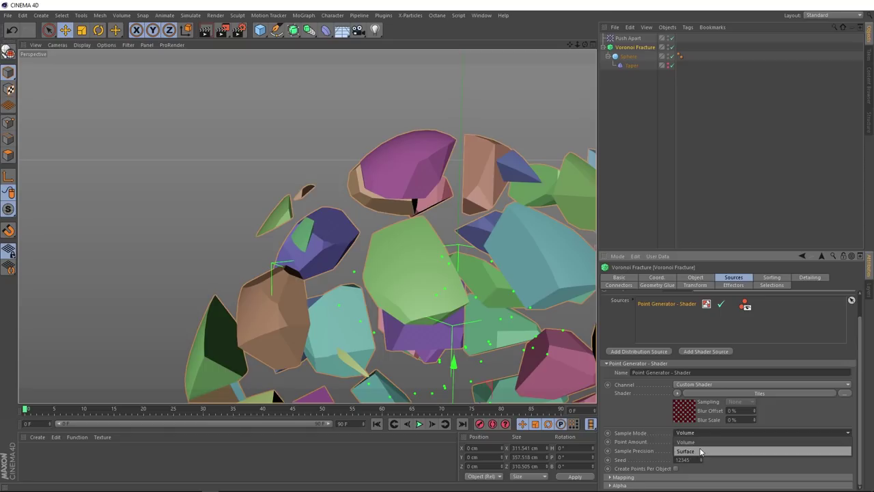
pyautogui.click(700, 450)
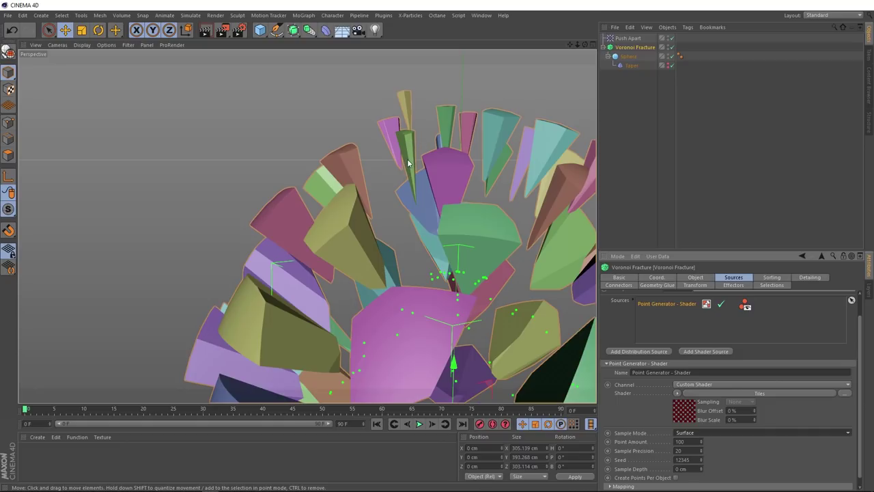
# Enable Hull Only on the fracture with 13.4 cm thickness and orbit to inspect the shells
pyautogui.click(694, 277)
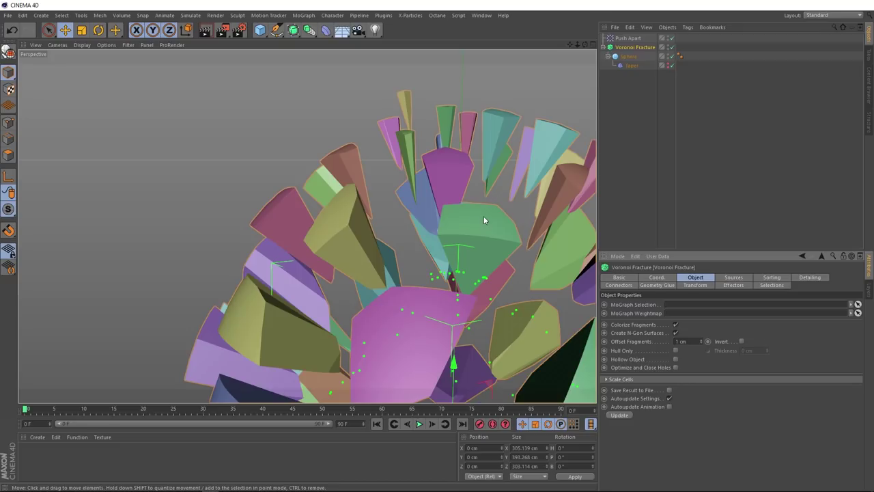
pyautogui.click(675, 351)
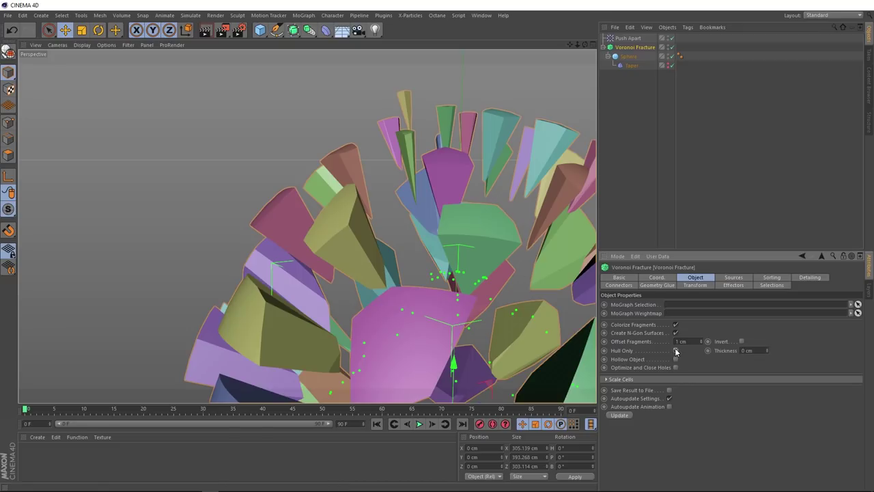
pyautogui.scroll(-2, 361, 273)
pyautogui.scroll(-5, 362, 273)
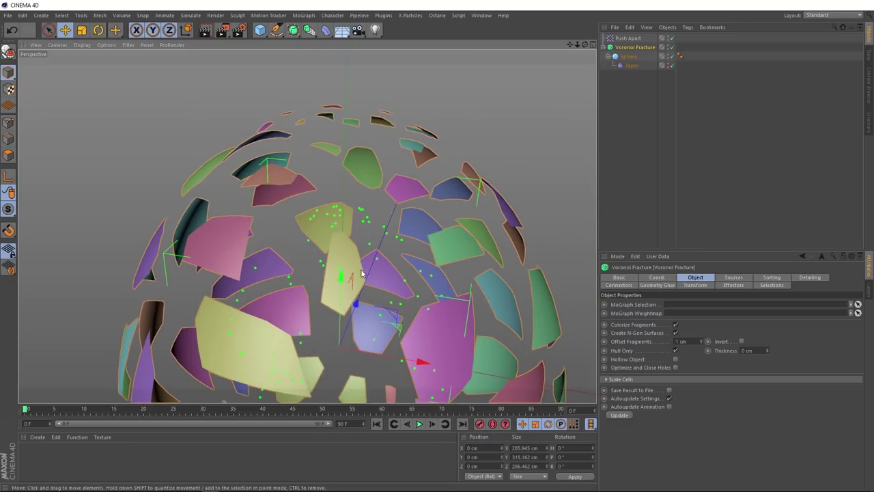
pyautogui.moveTo(766, 350); pyautogui.dragTo(812, 350)
pyautogui.scroll(-3, 398, 254)
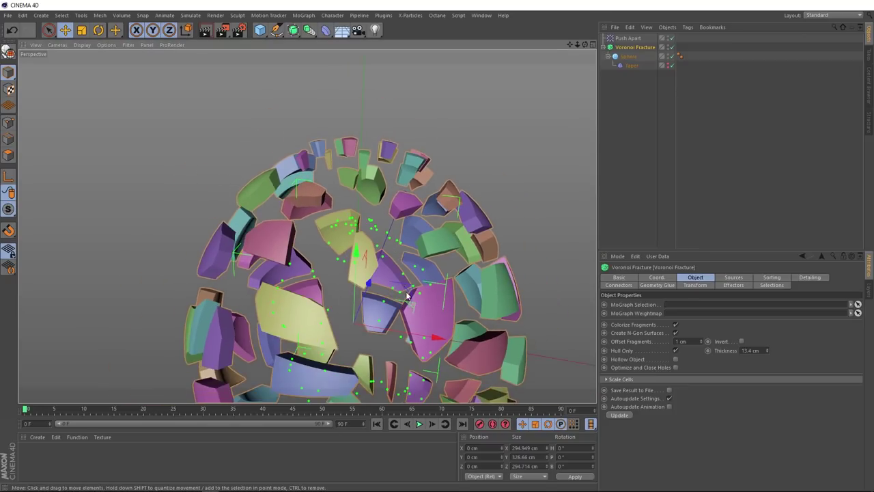
pyautogui.scroll(2, 398, 254)
pyautogui.scroll(-3, 307, 254)
pyautogui.scroll(-2, 271, 254)
pyautogui.keyDown('alt'); pyautogui.moveTo(271, 254); pyautogui.dragTo(327, 253); pyautogui.keyUp('alt')
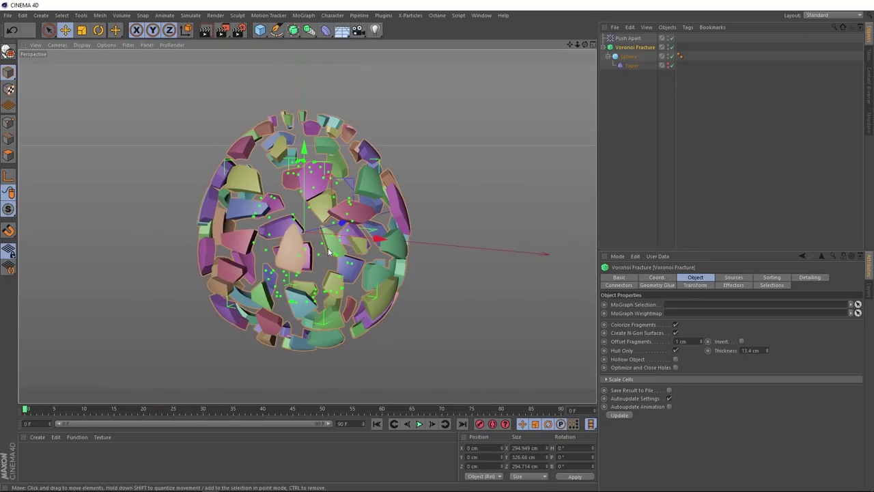
# Disable the Push Apart effector so the egg fragments sit together
pyautogui.click(673, 38)
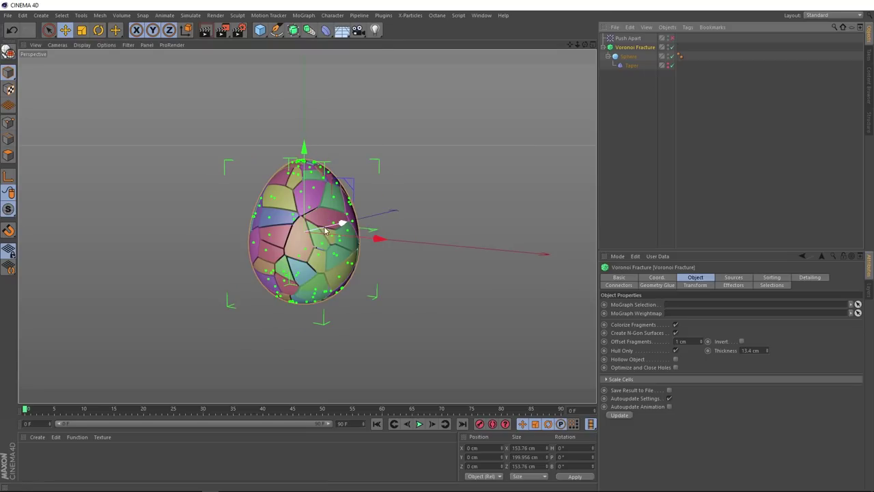
pyautogui.scroll(2, 332, 228)
pyautogui.scroll(2, 310, 247)
pyautogui.keyDown('alt'); pyautogui.moveTo(309, 247); pyautogui.dragTo(340, 250); pyautogui.keyUp('alt')
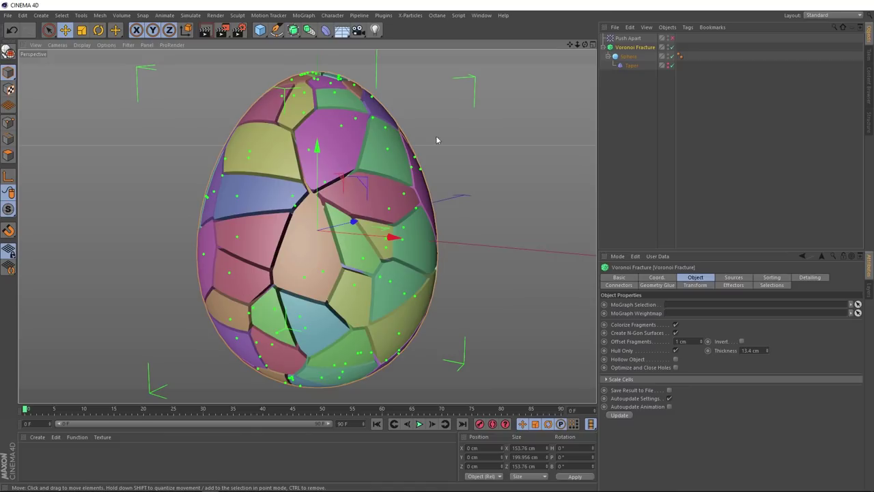
# Rename Voronoi Fracture to Pattern and the sphere to Egg
pyautogui.doubleClick(636, 47)
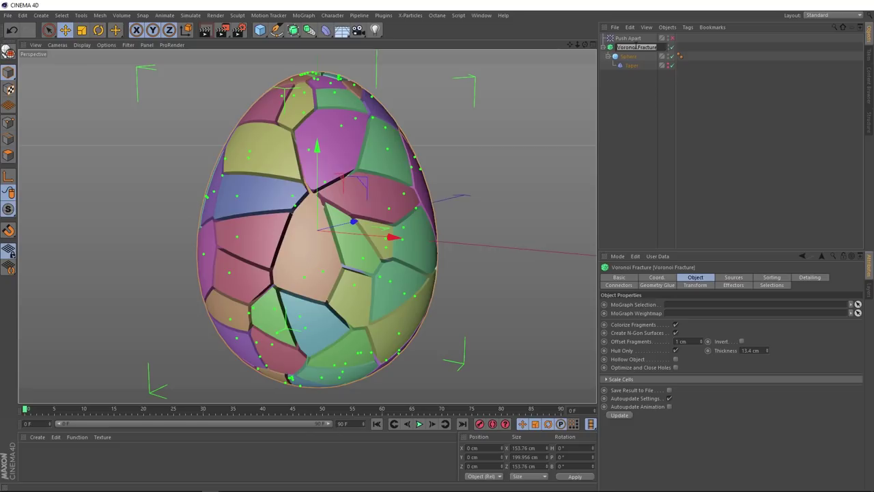
pyautogui.write('Pi')
pyautogui.press('Return')
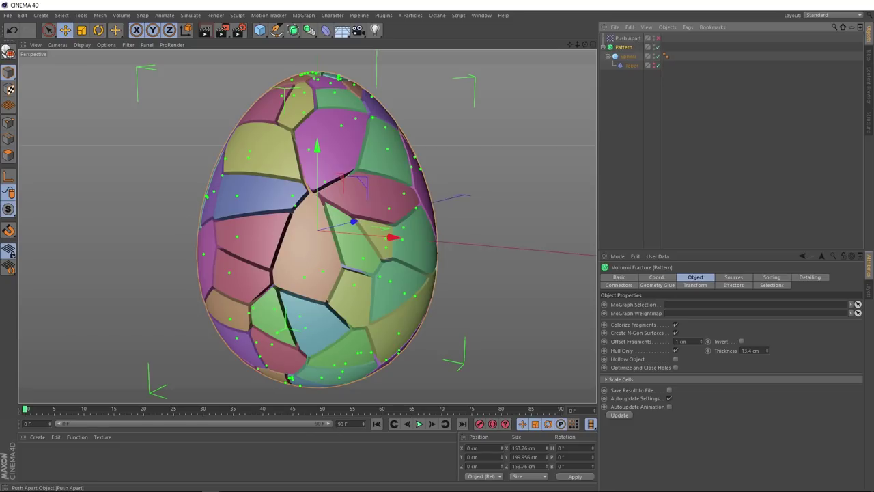
pyautogui.doubleClick(629, 56)
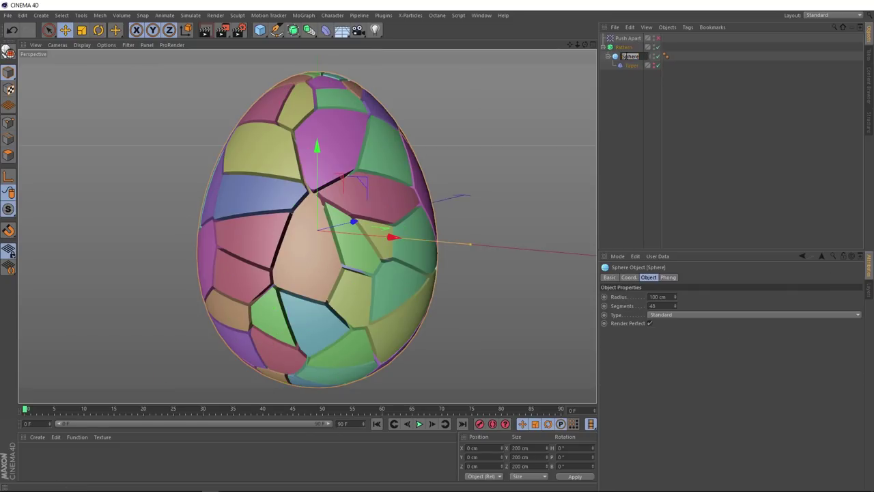
pyautogui.write('Egg')
pyautogui.press('Return')
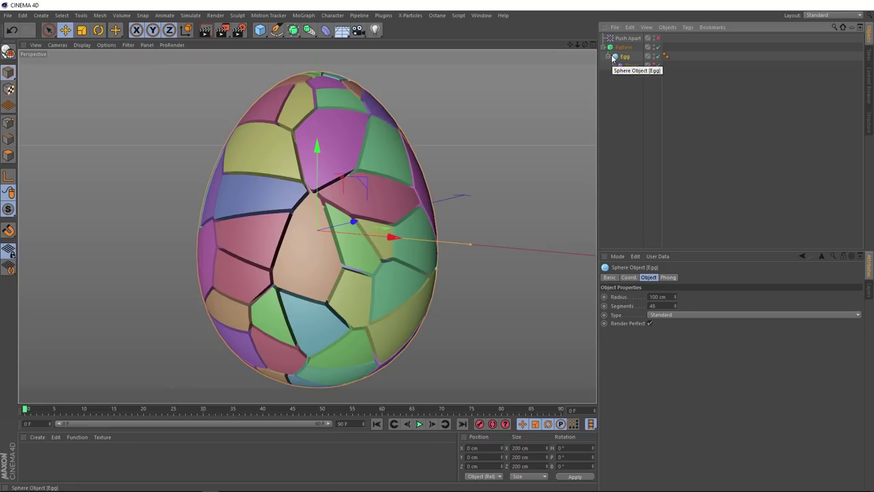
pyautogui.click(608, 56)
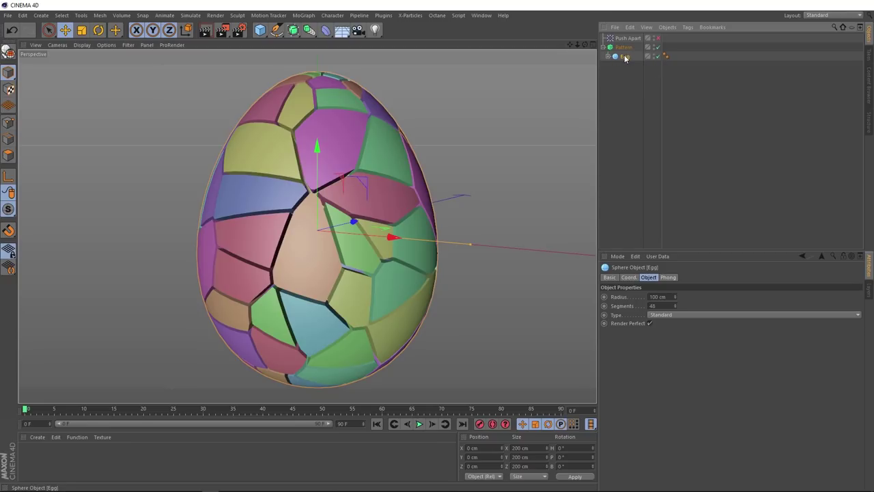
# Place a copy of Egg above Pattern and scale it down to about 192 cm
pyautogui.moveTo(622, 58); pyautogui.dragTo(622, 48)
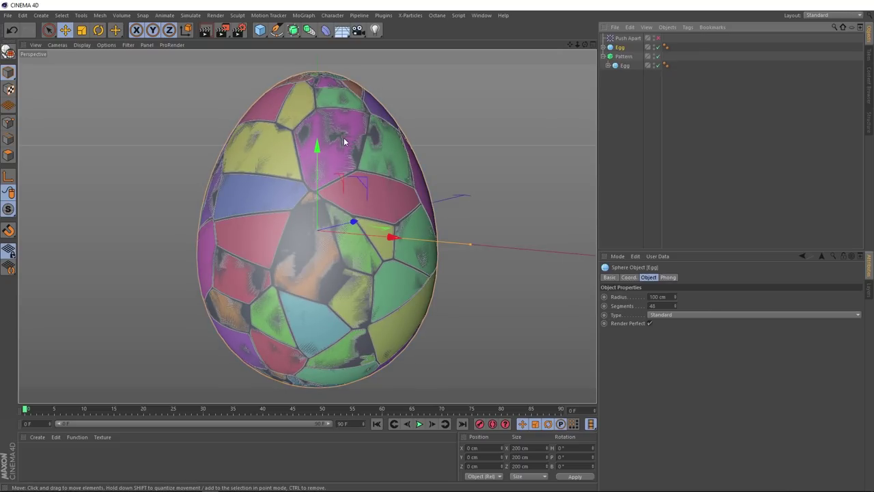
pyautogui.click(82, 30)
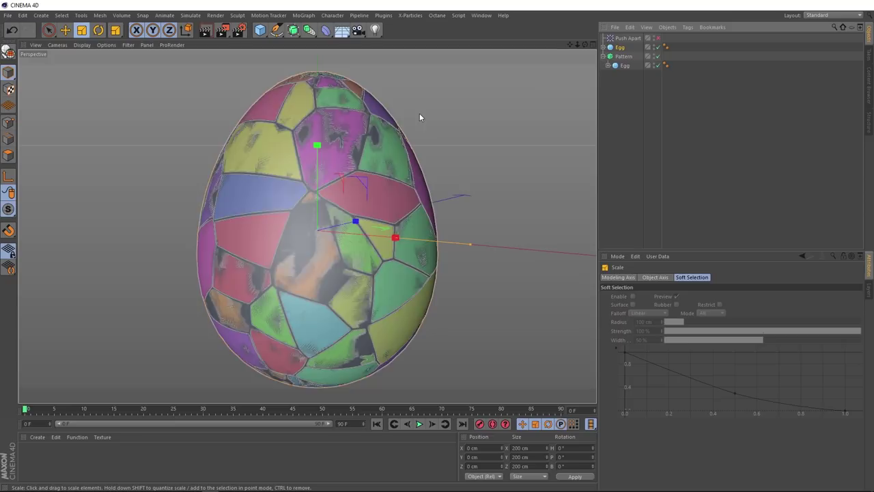
pyautogui.moveTo(419, 113); pyautogui.dragTo(381, 131)
pyautogui.scroll(3, 307, 230)
pyautogui.moveTo(306, 230)
pyautogui.keyDown('alt'); pyautogui.mouseDown()
pyautogui.moveTo(394, 230)
pyautogui.moveTo(349, 312)
pyautogui.moveTo(372, 355)
pyautogui.moveTo(346, 301)
pyautogui.mouseUp(); pyautogui.keyUp('alt')
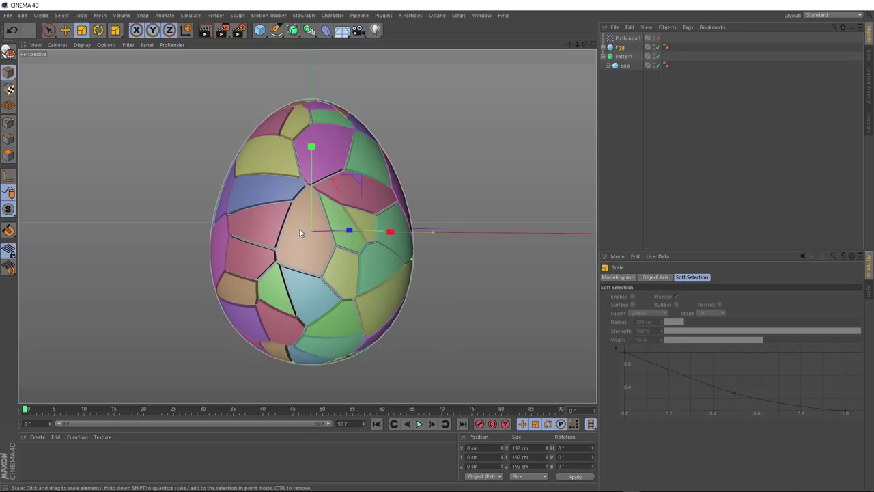
# Add a Volume Builder and move Egg and Pattern inside it
pyautogui.click(121, 15)
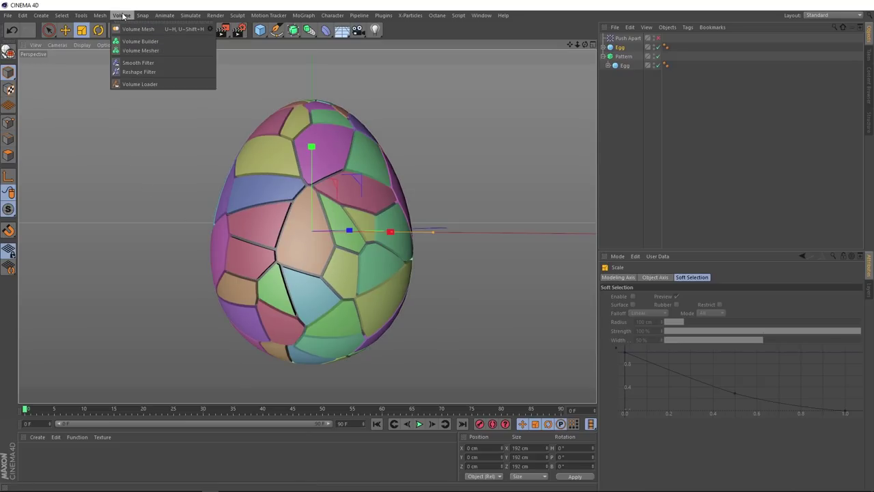
pyautogui.click(170, 44)
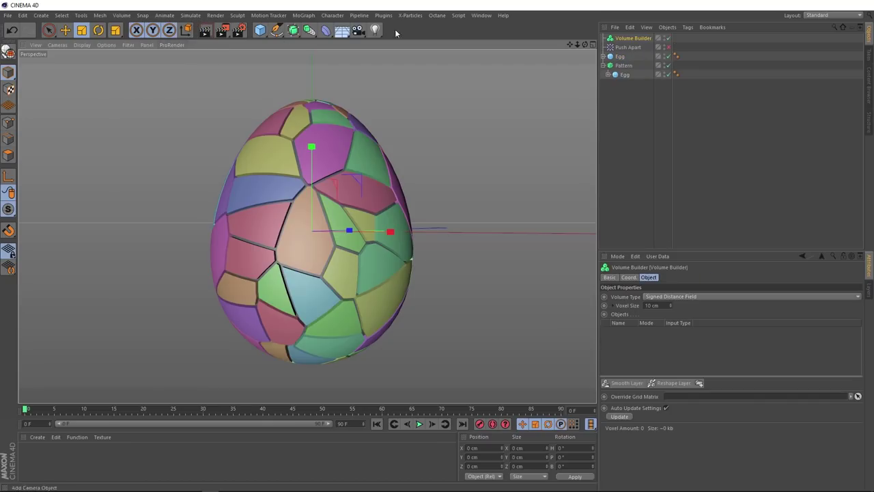
pyautogui.click(605, 65)
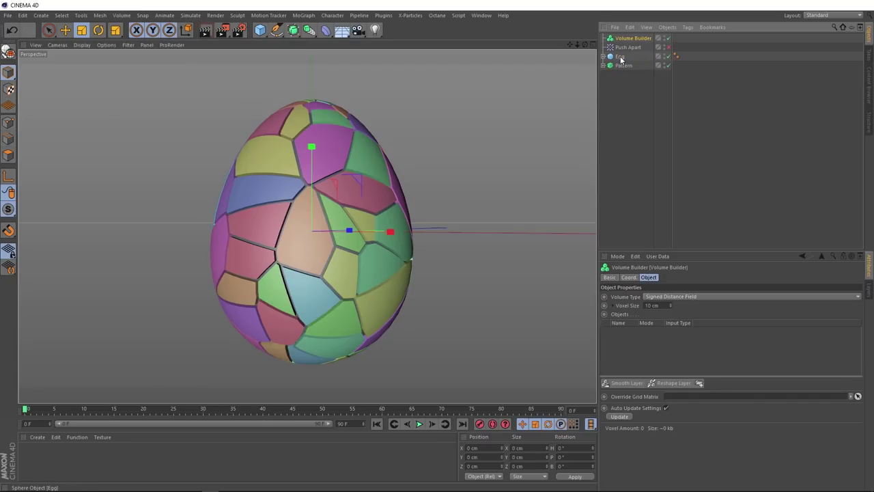
pyautogui.click(620, 57)
pyautogui.keyDown('shift'); pyautogui.click(622, 65); pyautogui.keyUp('shift')
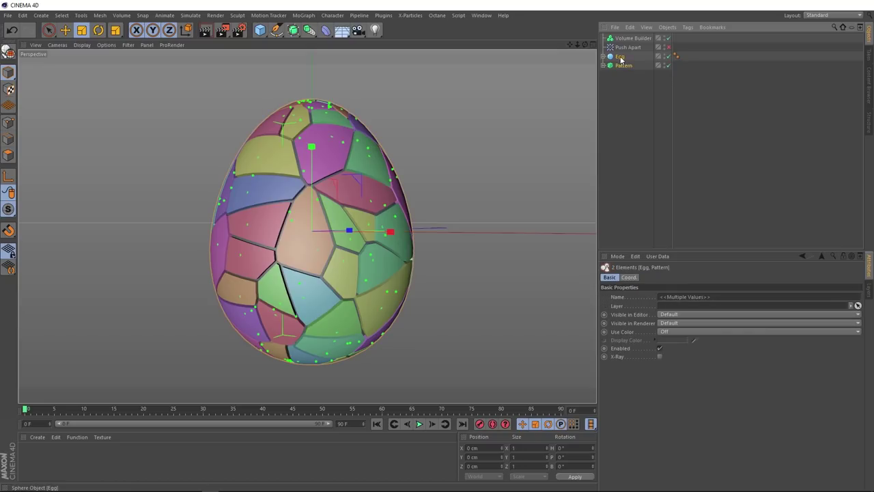
pyautogui.moveTo(622, 66); pyautogui.dragTo(629, 40)
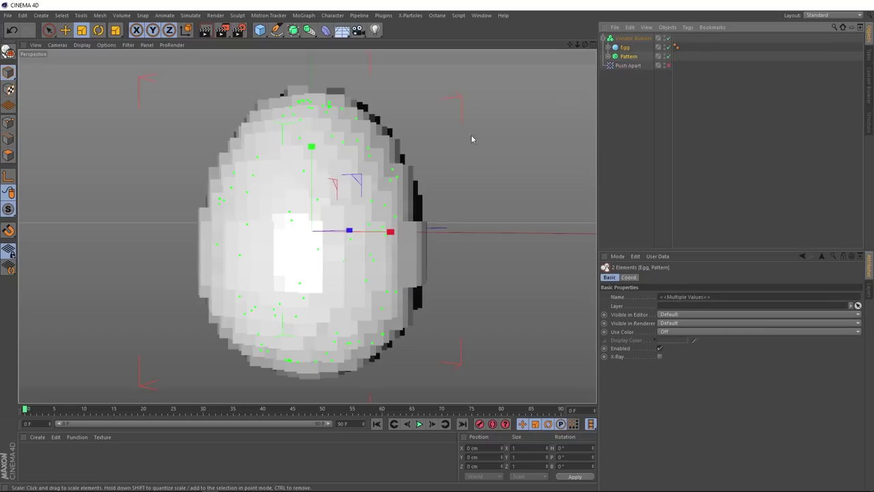
pyautogui.moveTo(338, 204)
pyautogui.keyDown('alt'); pyautogui.mouseDown()
pyautogui.moveTo(192, 214)
pyautogui.moveTo(345, 206)
pyautogui.mouseUp(); pyautogui.keyUp('alt')
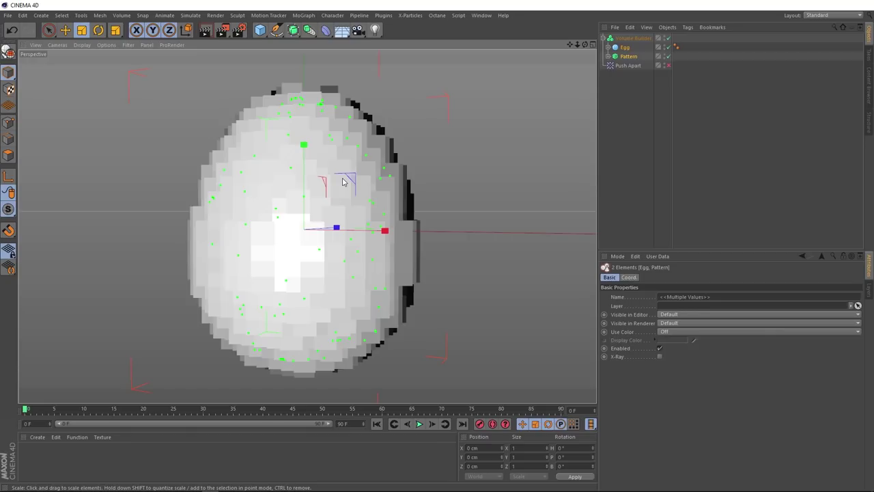
# Set the Volume Builder voxel size to 1 cm, then refine it to 0.5 cm
pyautogui.click(625, 38)
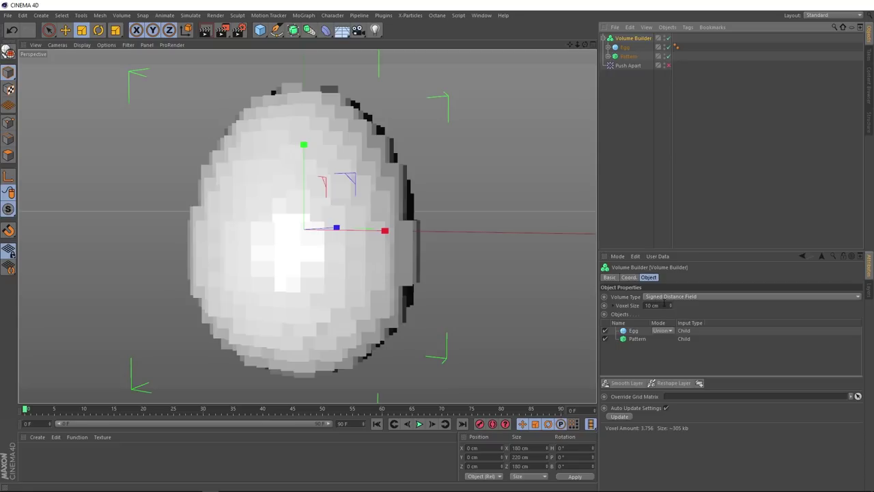
pyautogui.doubleClick(655, 305)
pyautogui.write('1')
pyautogui.press('Return')
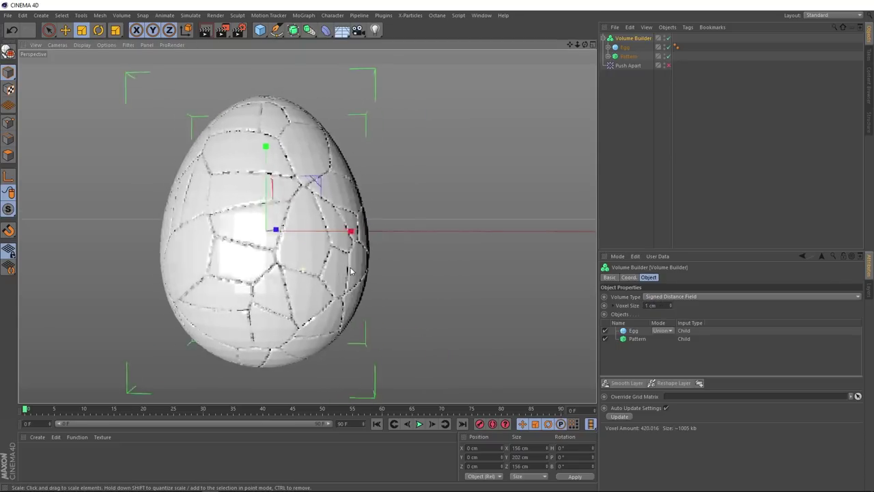
pyautogui.keyDown('alt'); pyautogui.moveTo(339, 275); pyautogui.dragTo(314, 271); pyautogui.keyUp('alt')
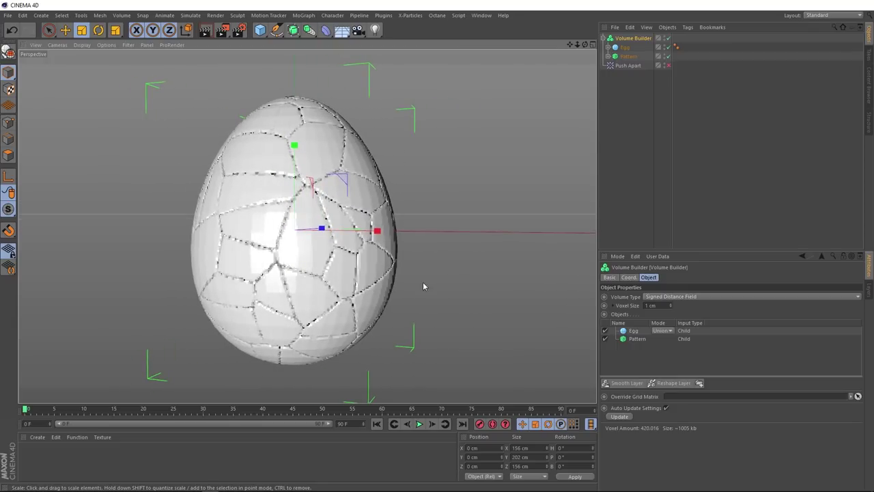
pyautogui.click(647, 305)
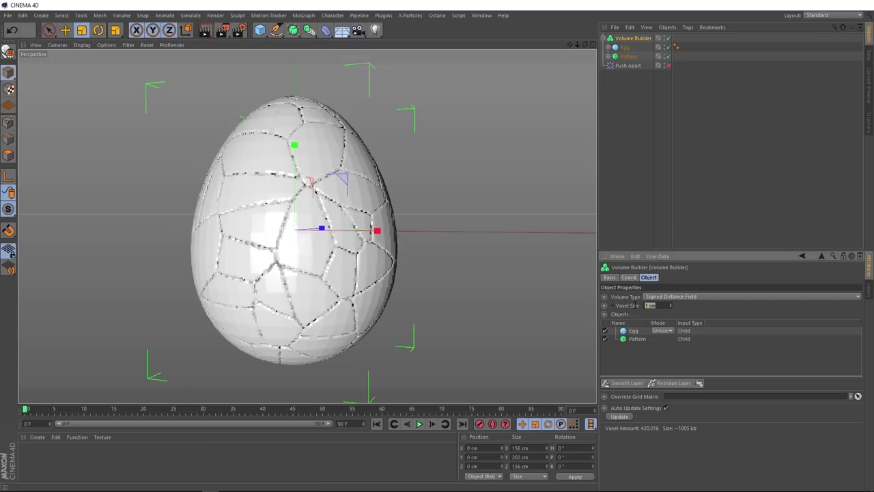
pyautogui.press('BackSpace')
pyautogui.write('0.5')
pyautogui.press('Return')
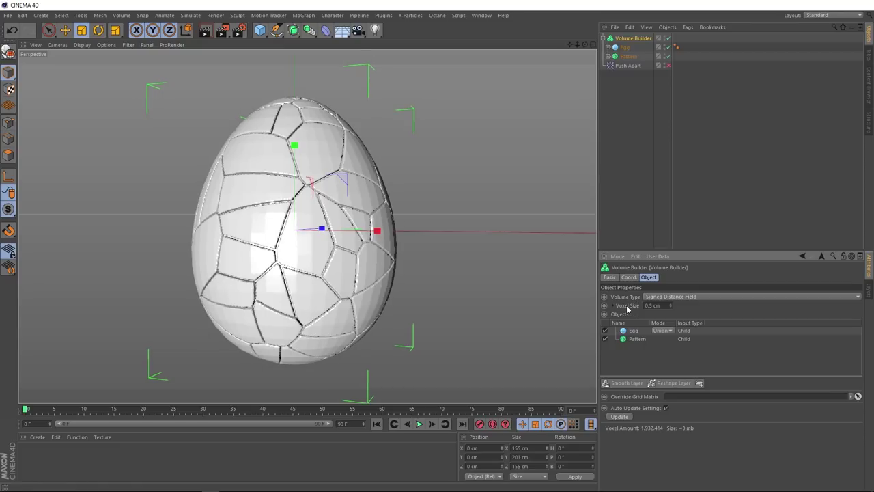
pyautogui.moveTo(519, 301)
pyautogui.keyDown('alt'); pyautogui.mouseDown()
pyautogui.moveTo(395, 268)
pyautogui.moveTo(298, 262)
pyautogui.mouseUp(); pyautogui.keyUp('alt')
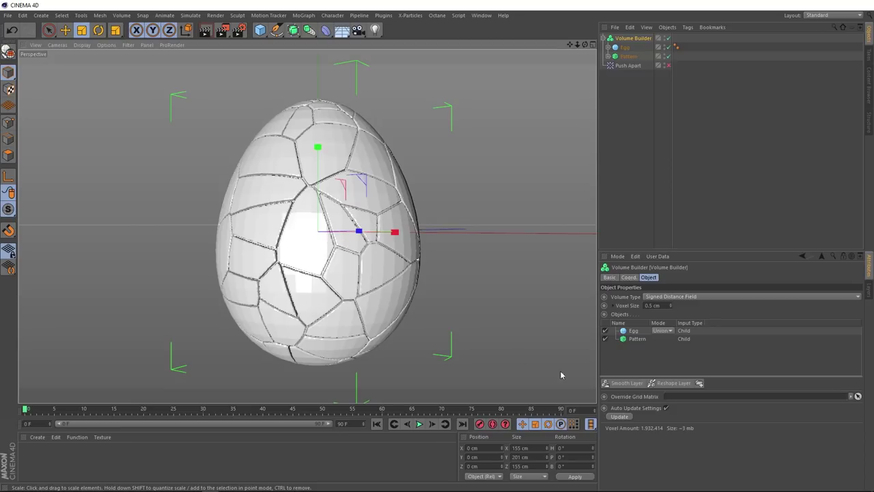
# Add a Smooth Layer to the Volume Builder and inspect the rounded cells
pyautogui.click(635, 388)
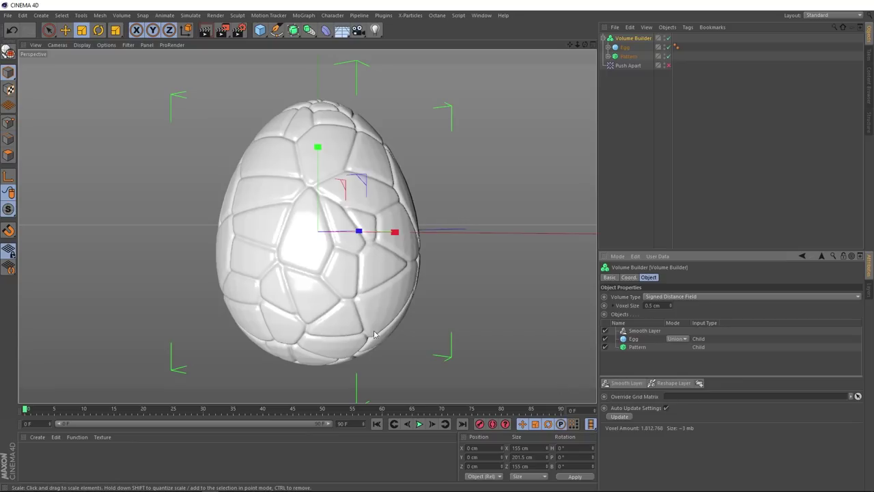
pyautogui.scroll(-2, 330, 281)
pyautogui.scroll(-1, 332, 288)
pyautogui.moveTo(332, 290)
pyautogui.keyDown('alt'); pyautogui.mouseDown()
pyautogui.moveTo(326, 255)
pyautogui.moveTo(205, 269)
pyautogui.mouseUp(); pyautogui.keyUp('alt')
pyautogui.moveTo(337, 259)
pyautogui.keyDown('alt'); pyautogui.mouseDown()
pyautogui.moveTo(166, 260)
pyautogui.moveTo(344, 263)
pyautogui.mouseUp(); pyautogui.keyUp('alt')
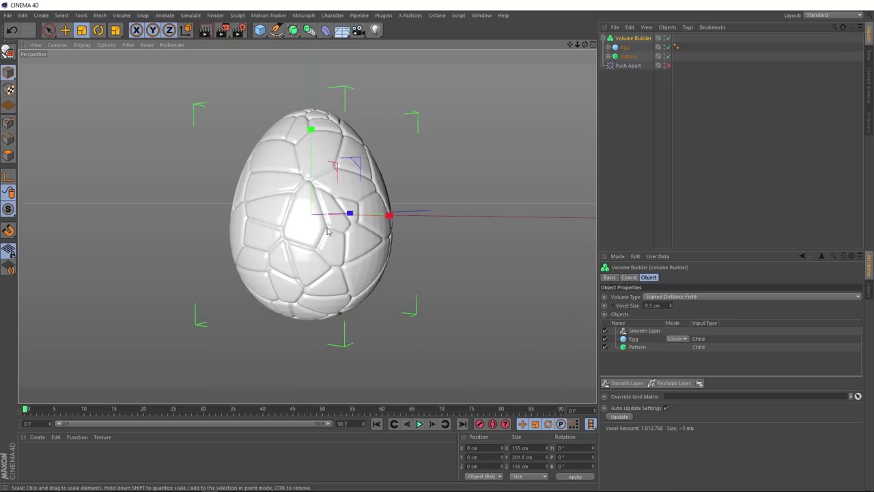
pyautogui.scroll(2, 332, 231)
pyautogui.scroll(1, 332, 229)
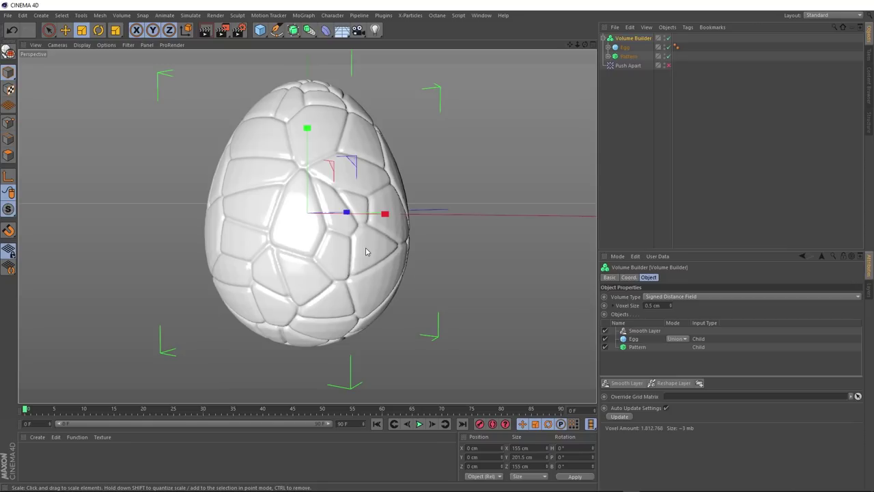
# Hide the Volume Builder, copy-paste Egg, enlarge the copy slightly and squash its X scale to 0.16
pyautogui.click(668, 38)
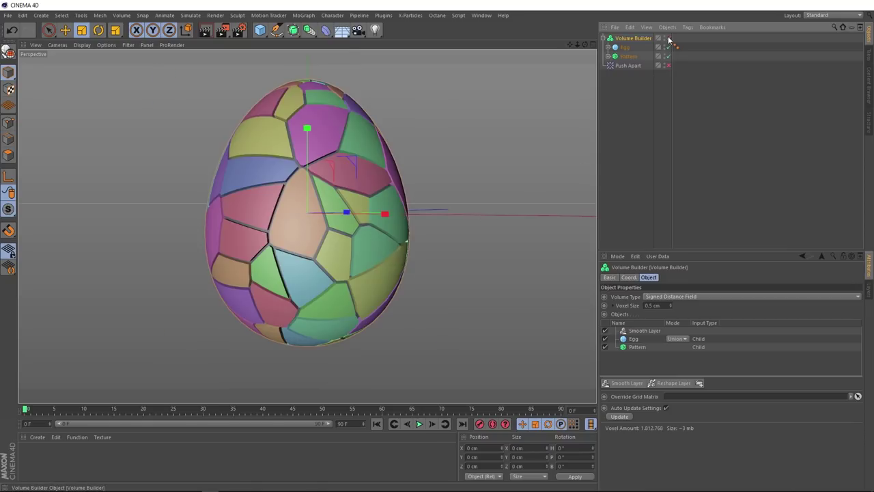
pyautogui.click(623, 48)
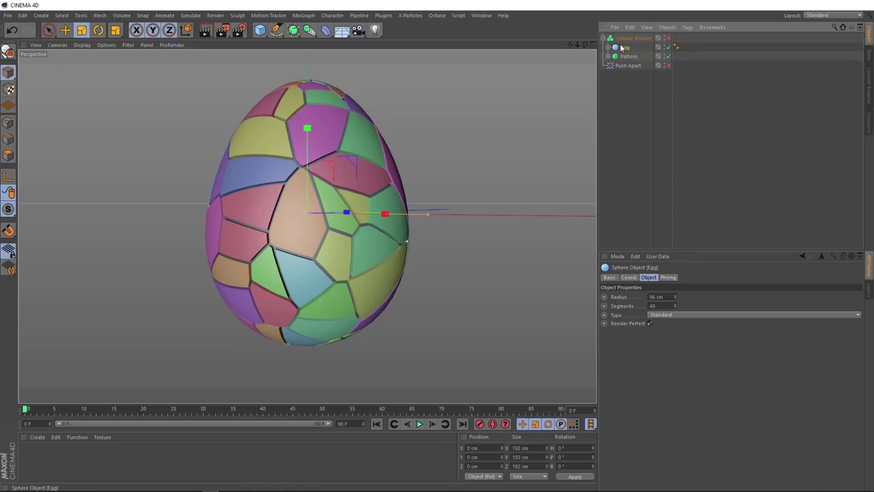
pyautogui.hotkey('ctrl', 'c')
pyautogui.hotkey('ctrl', 'v')
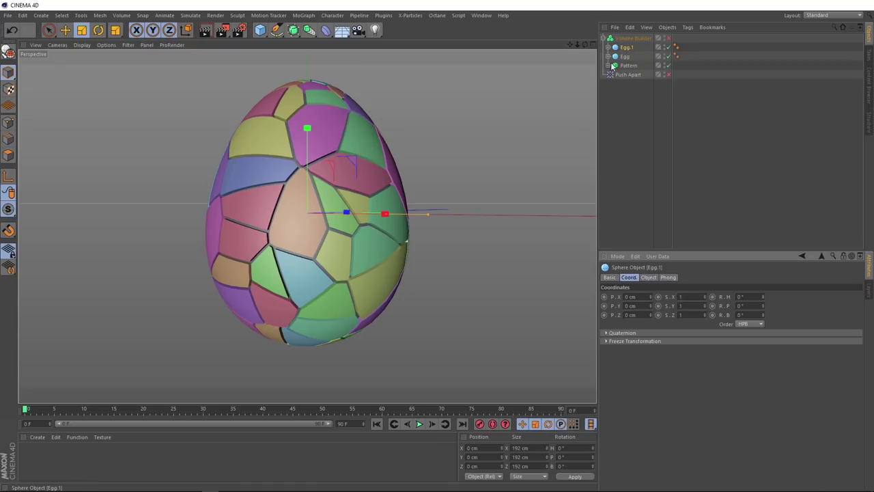
pyautogui.moveTo(332, 196)
pyautogui.keyDown('alt'); pyautogui.mouseDown()
pyautogui.moveTo(320, 217)
pyautogui.moveTo(303, 220)
pyautogui.moveTo(314, 222)
pyautogui.mouseUp(); pyautogui.keyUp('alt')
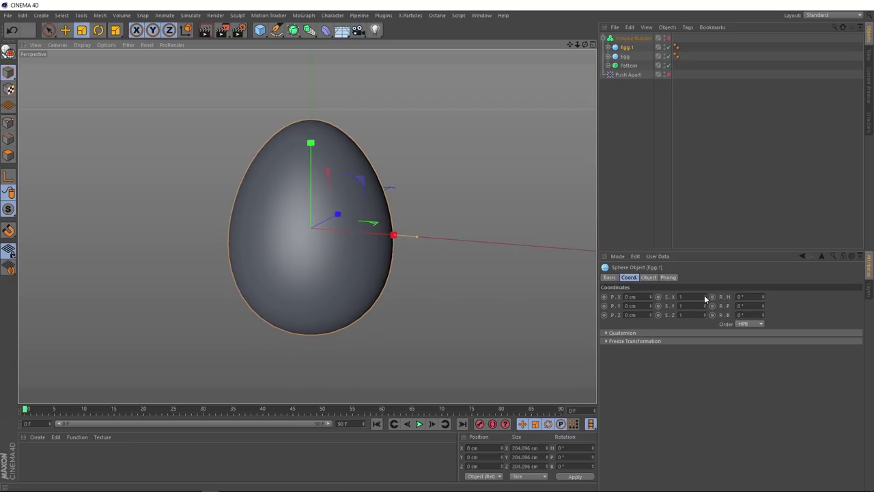
pyautogui.moveTo(706, 299); pyautogui.dragTo(664, 282)
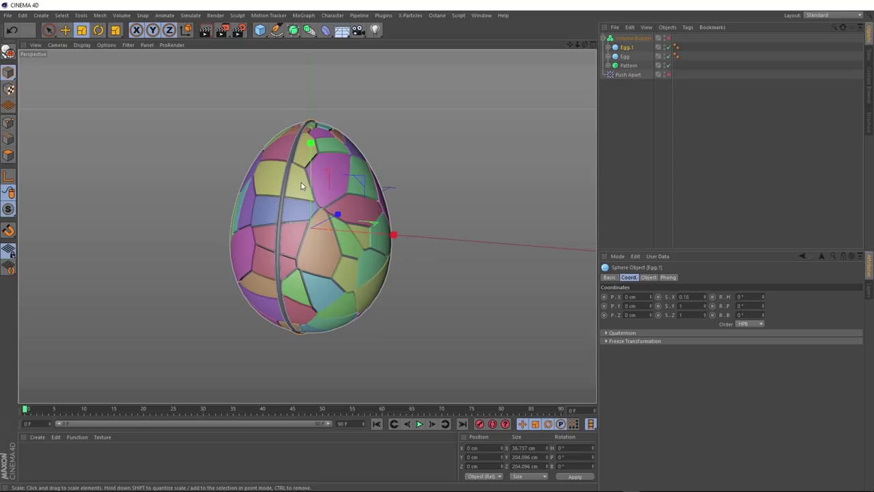
# Rename Egg.1 to Seam and add it to the Volume Builder's object list
pyautogui.click(634, 38)
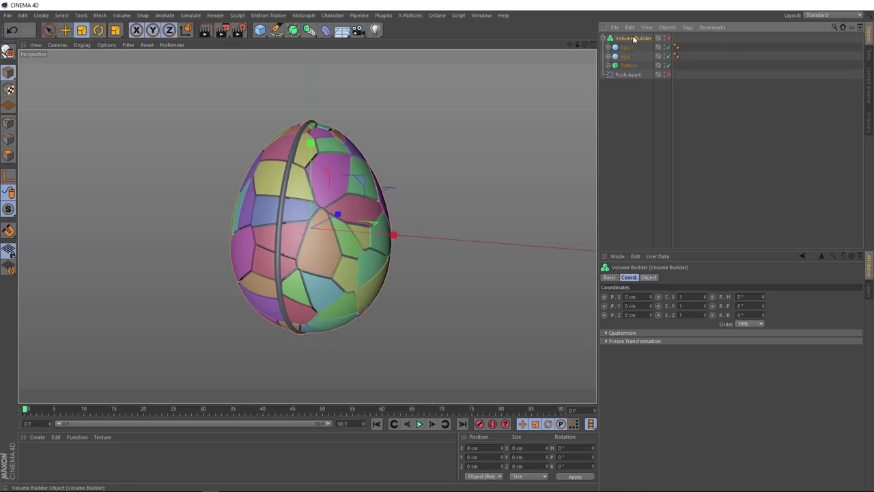
pyautogui.click(649, 279)
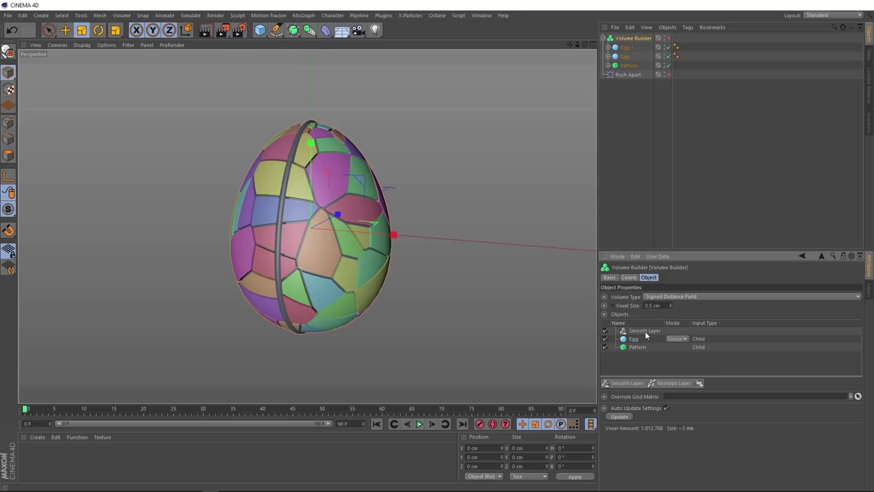
pyautogui.doubleClick(626, 47)
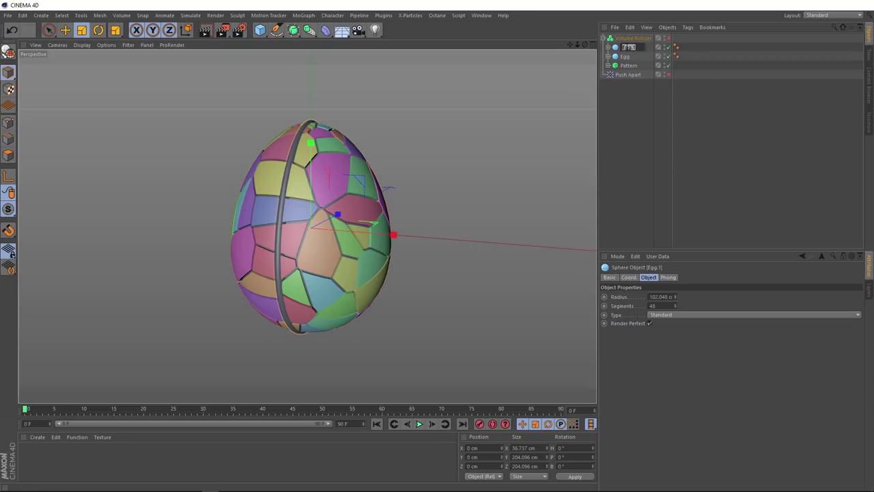
pyautogui.write('Slm')
pyautogui.press('Return')
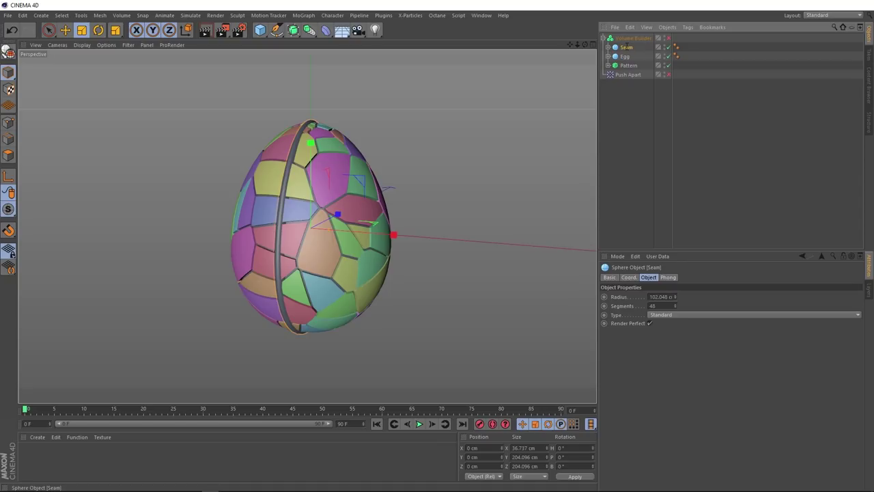
pyautogui.click(632, 39)
pyautogui.moveTo(627, 47); pyautogui.dragTo(635, 331)
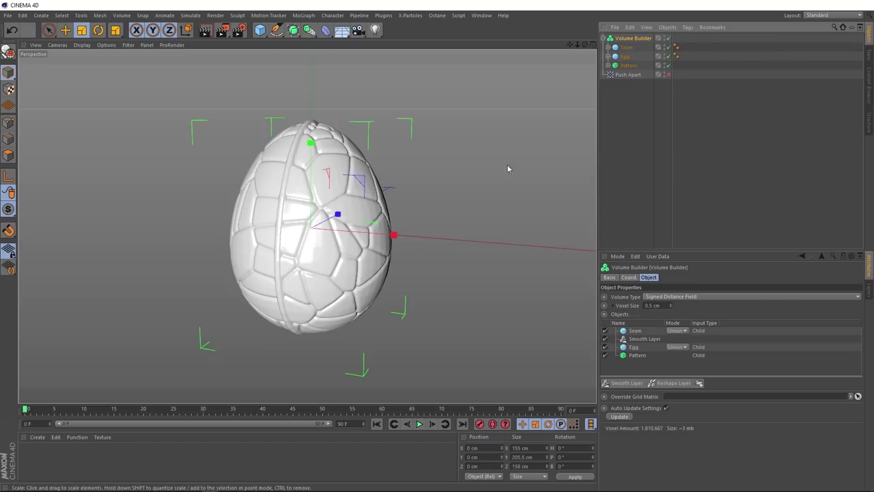
pyautogui.moveTo(288, 230)
pyautogui.keyDown('alt'); pyautogui.mouseDown()
pyautogui.moveTo(429, 227)
pyautogui.moveTo(344, 253)
pyautogui.moveTo(444, 265)
pyautogui.moveTo(338, 255)
pyautogui.mouseUp(); pyautogui.keyUp('alt')
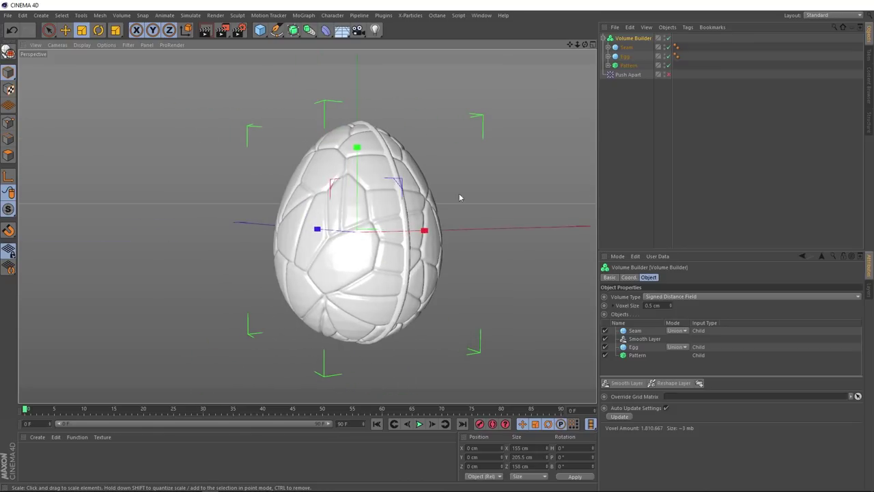
# Set the Seam object's X scale to 0.1
pyautogui.click(626, 48)
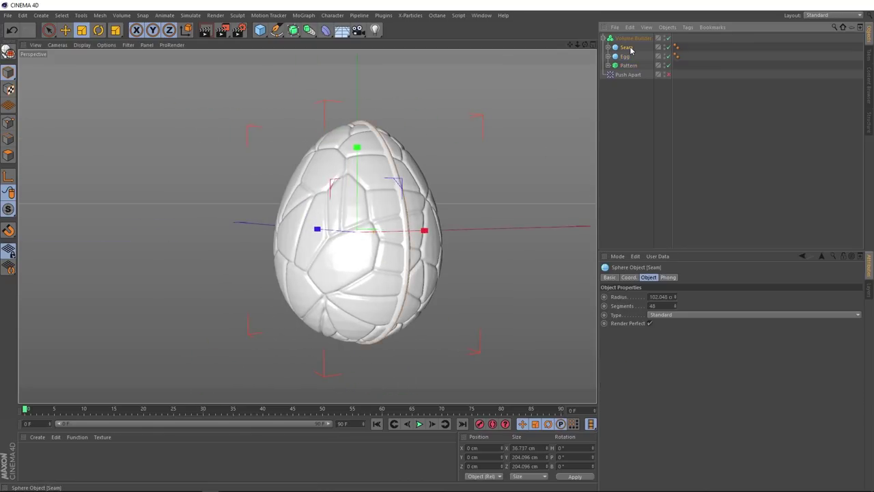
pyautogui.click(628, 277)
pyautogui.write('0.15')
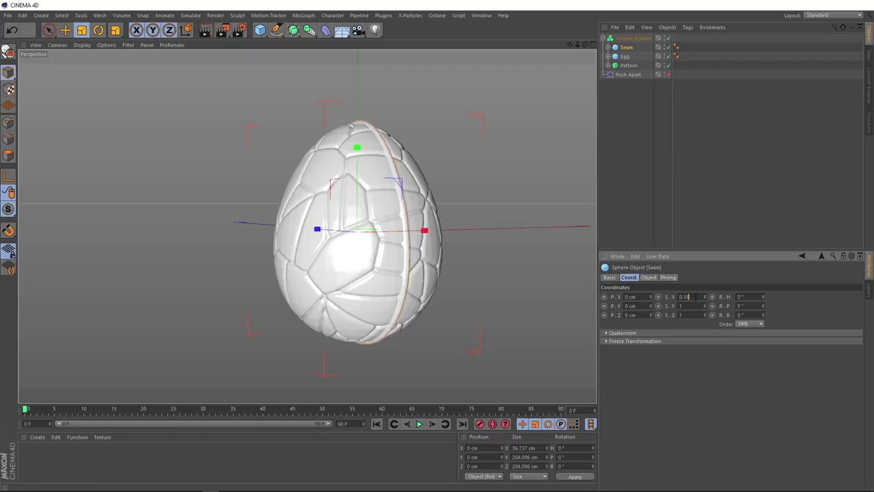
pyautogui.press('Return')
pyautogui.moveTo(430, 275)
pyautogui.keyDown('alt'); pyautogui.mouseDown()
pyautogui.moveTo(330, 272)
pyautogui.moveTo(457, 271)
pyautogui.mouseUp(); pyautogui.keyUp('alt')
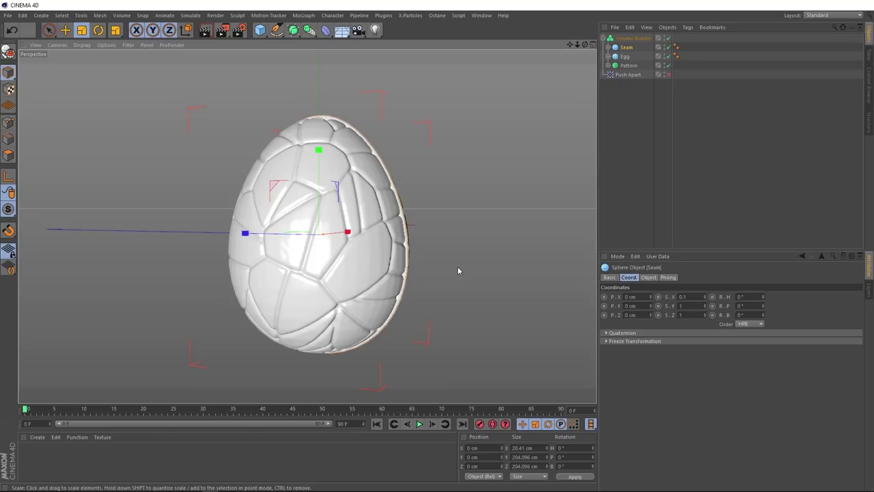
# With the Volume Builder off, scale Seam slightly smaller, then re-enable the Volume Builder
pyautogui.click(668, 38)
pyautogui.press('t')
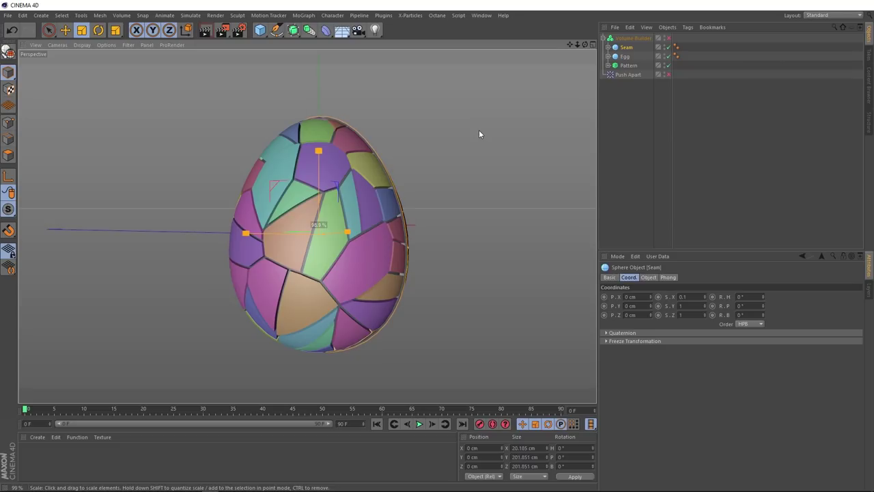
pyautogui.moveTo(479, 134); pyautogui.dragTo(481, 130)
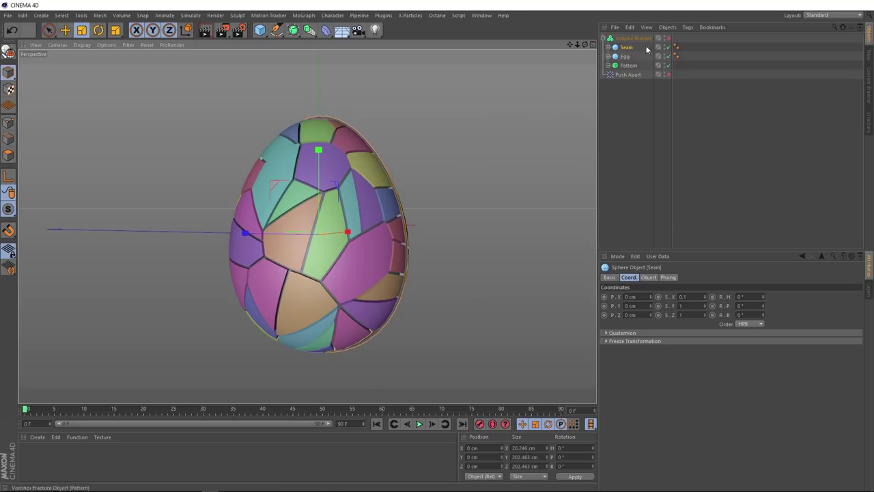
pyautogui.click(667, 39)
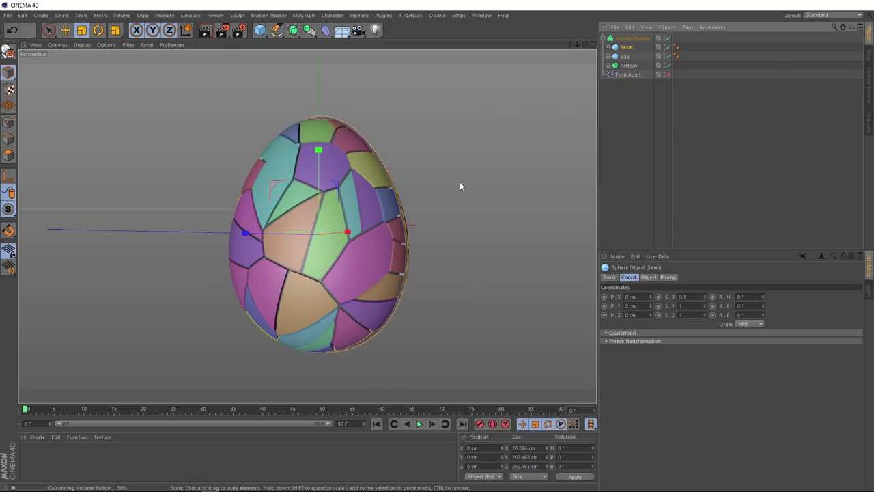
pyautogui.moveTo(459, 182)
pyautogui.keyDown('alt'); pyautogui.mouseDown()
pyautogui.moveTo(327, 205)
pyautogui.moveTo(531, 189)
pyautogui.moveTo(473, 199)
pyautogui.moveTo(415, 195)
pyautogui.mouseUp(); pyautogui.keyUp('alt')
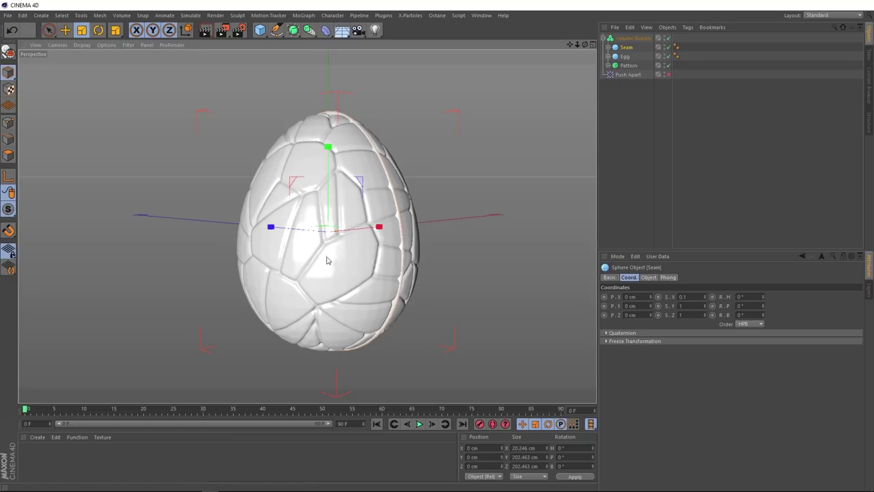
pyautogui.keyDown('alt'); pyautogui.moveTo(331, 257); pyautogui.dragTo(397, 259); pyautogui.keyUp('alt')
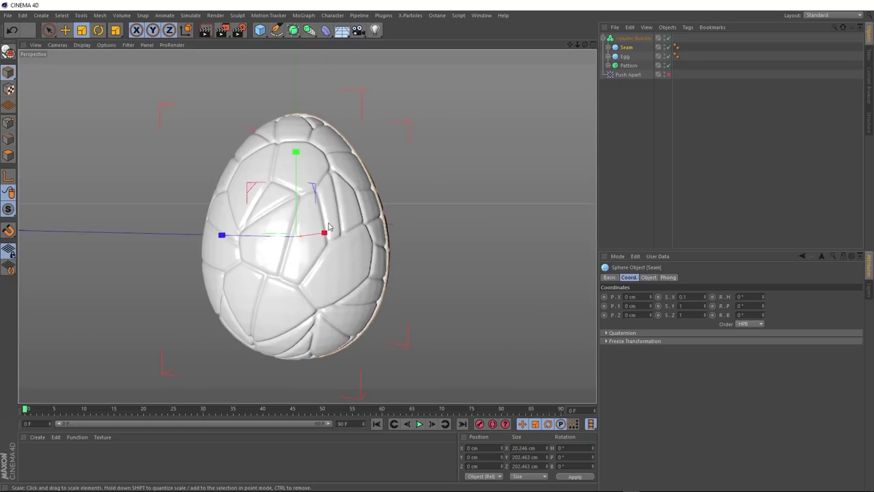
# Add a sphere and position it overlapping the top of the egg
pyautogui.click(260, 30)
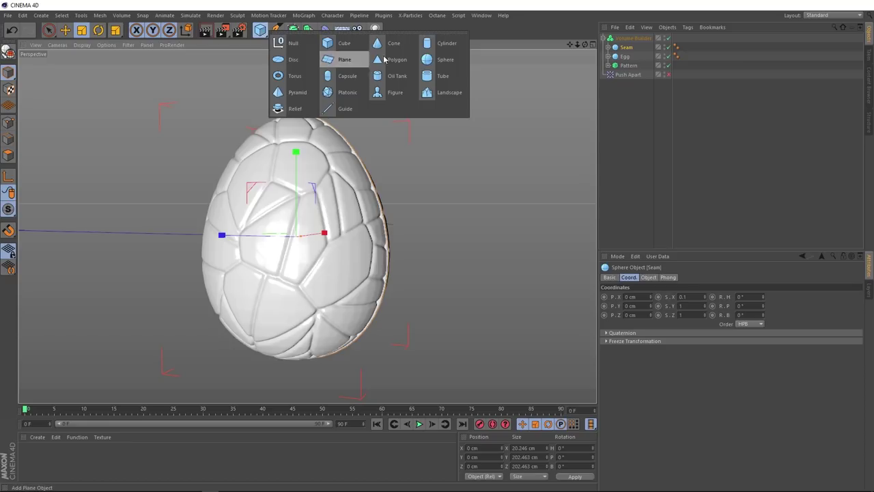
pyautogui.click(456, 59)
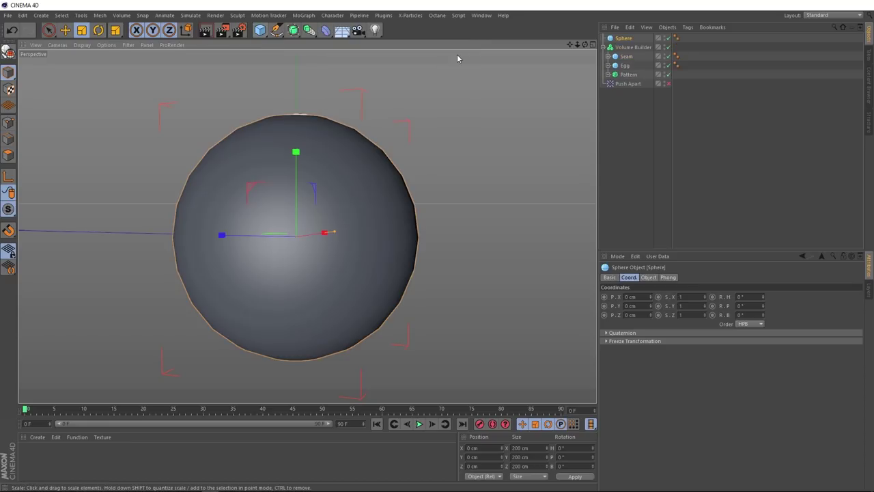
pyautogui.click(64, 29)
pyautogui.moveTo(239, 238)
pyautogui.mouseDown()
pyautogui.moveTo(328, 246)
pyautogui.moveTo(341, 227)
pyautogui.mouseUp()
pyautogui.moveTo(298, 164)
pyautogui.mouseDown()
pyautogui.moveTo(306, 70)
pyautogui.moveTo(306, 109)
pyautogui.moveTo(266, 144)
pyautogui.mouseUp()
pyautogui.press('t')
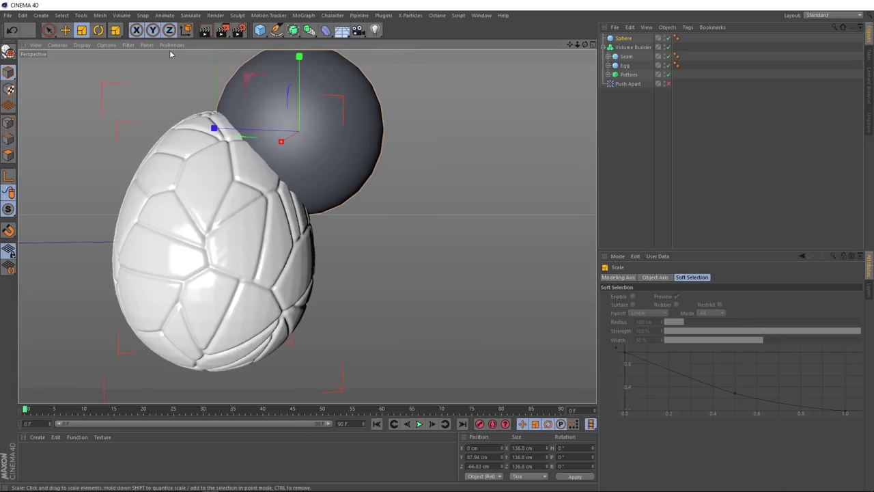
pyautogui.click(65, 30)
pyautogui.keyDown('alt'); pyautogui.moveTo(123, 137); pyautogui.dragTo(167, 153); pyautogui.keyUp('alt')
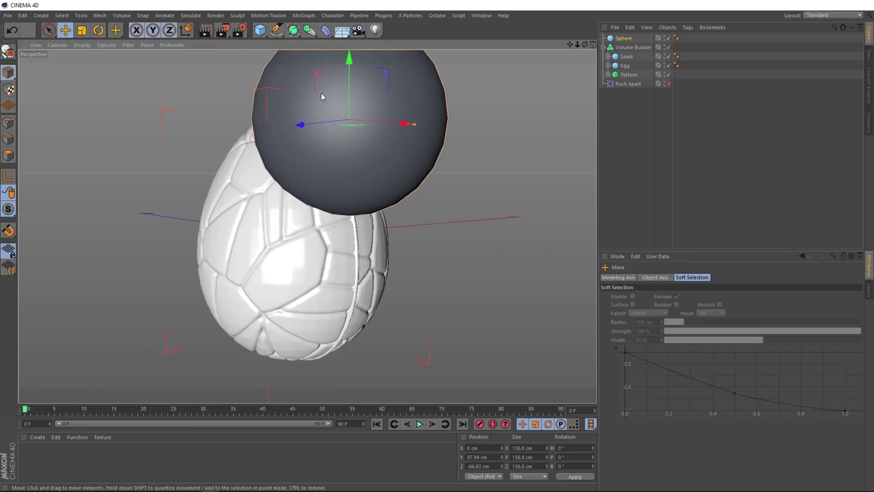
pyautogui.moveTo(349, 84); pyautogui.dragTo(376, 217)
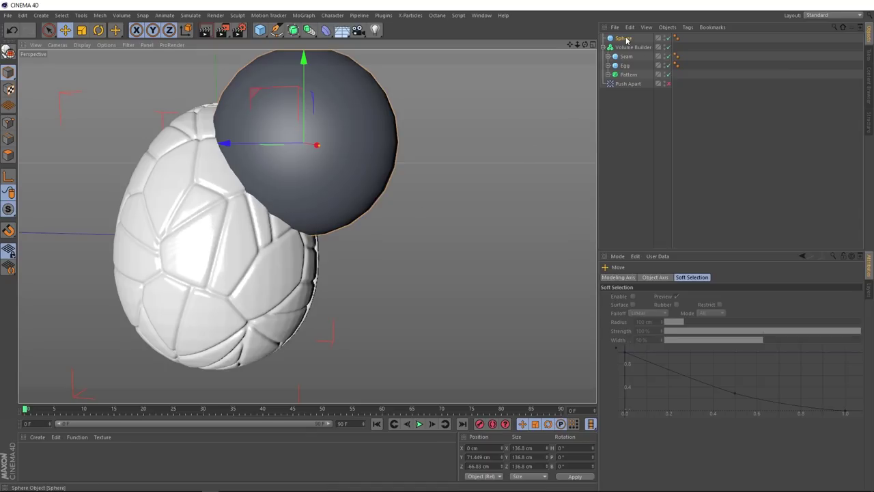
# Put the sphere inside the Volume Builder with its mode set to Subtract
pyautogui.moveTo(624, 39); pyautogui.dragTo(628, 55)
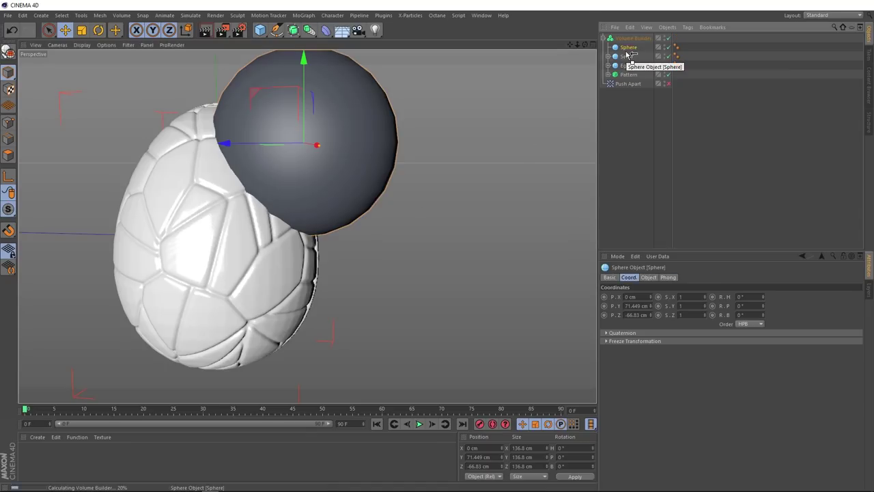
pyautogui.click(633, 39)
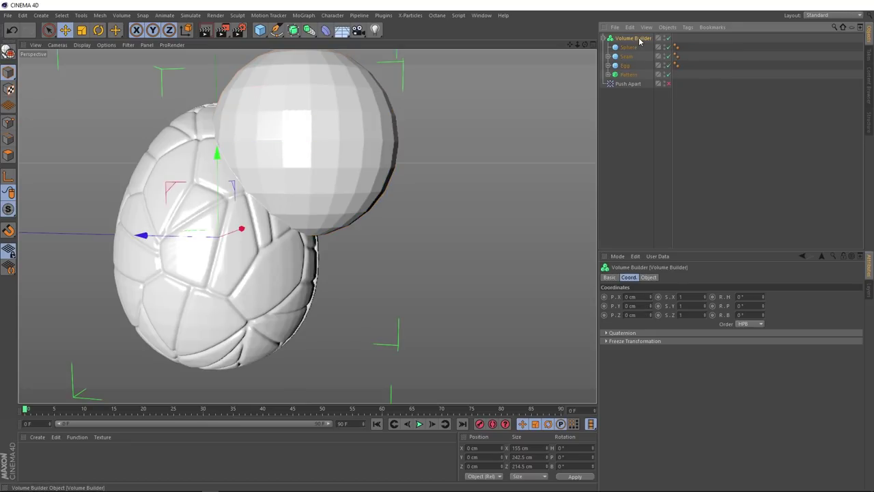
pyautogui.click(648, 277)
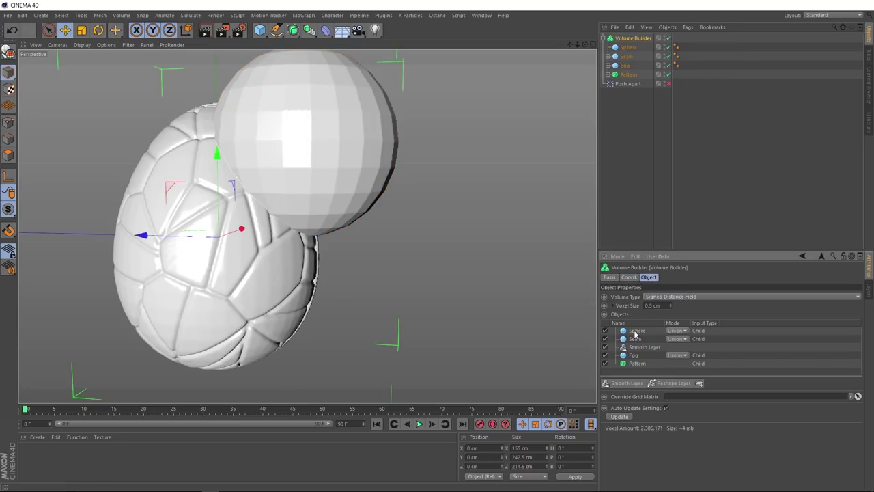
pyautogui.click(680, 331)
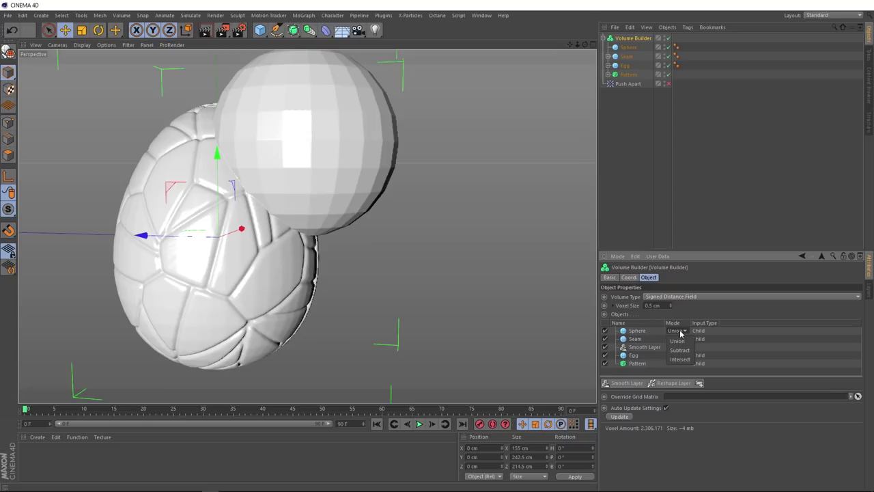
pyautogui.click(679, 350)
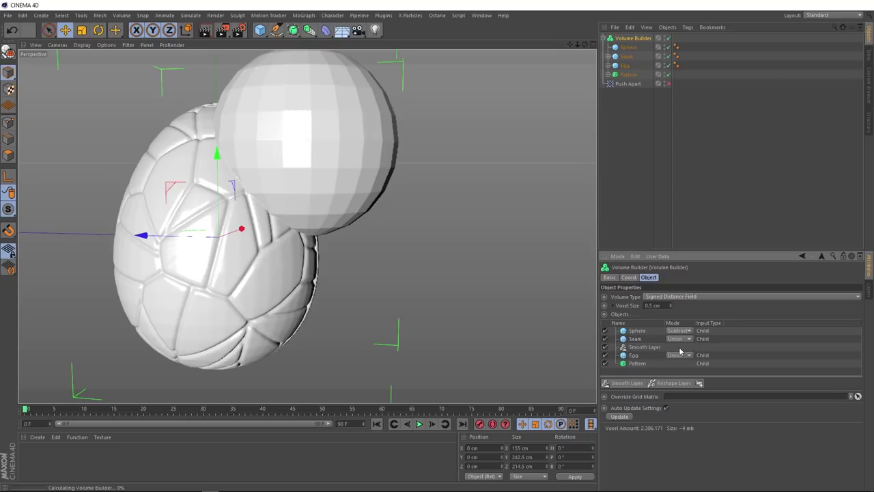
pyautogui.moveTo(347, 293)
pyautogui.keyDown('alt'); pyautogui.mouseDown()
pyautogui.moveTo(209, 209)
pyautogui.moveTo(181, 206)
pyautogui.mouseUp(); pyautogui.keyUp('alt')
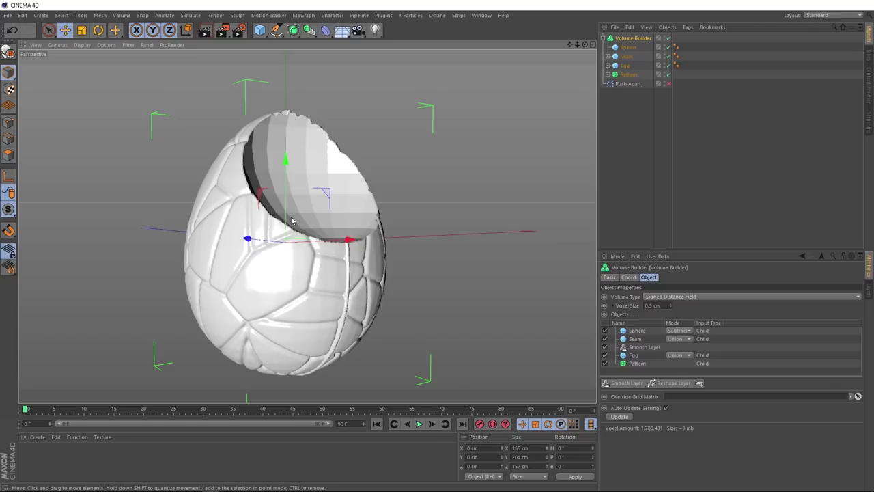
# Duplicate Egg as Egg.1 and set its Volume Builder mode to Subtract
pyautogui.click(624, 66)
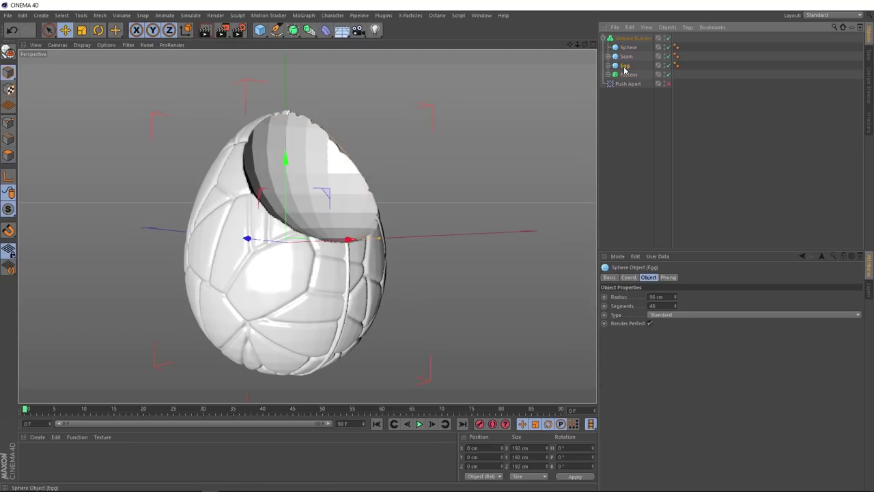
pyautogui.keyDown('ctrl'); pyautogui.moveTo(624, 66); pyautogui.dragTo(625, 64); pyautogui.keyUp('ctrl')
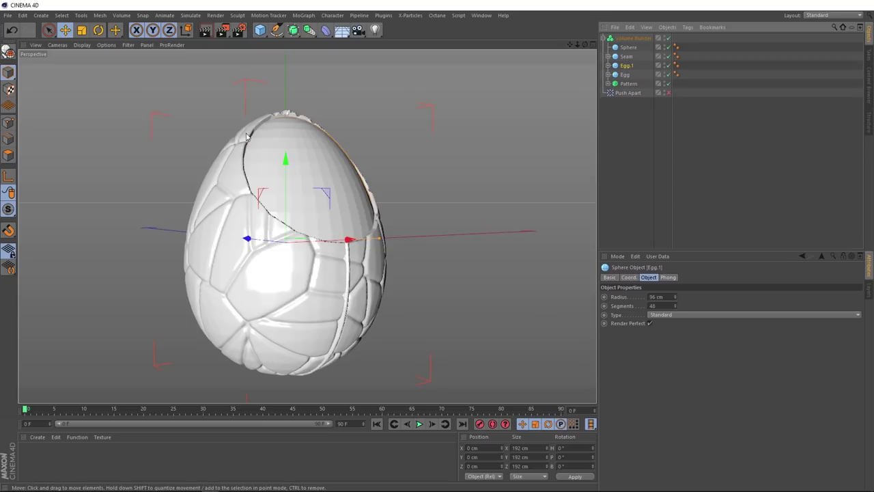
pyautogui.click(635, 39)
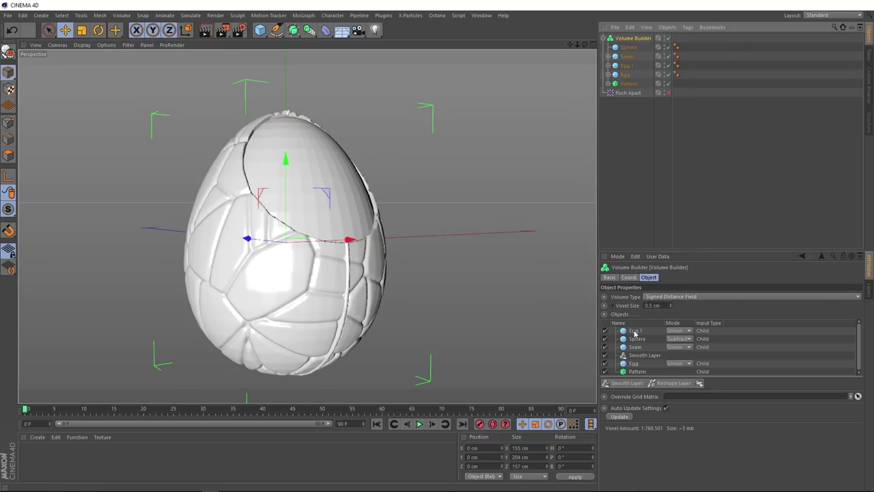
pyautogui.click(676, 331)
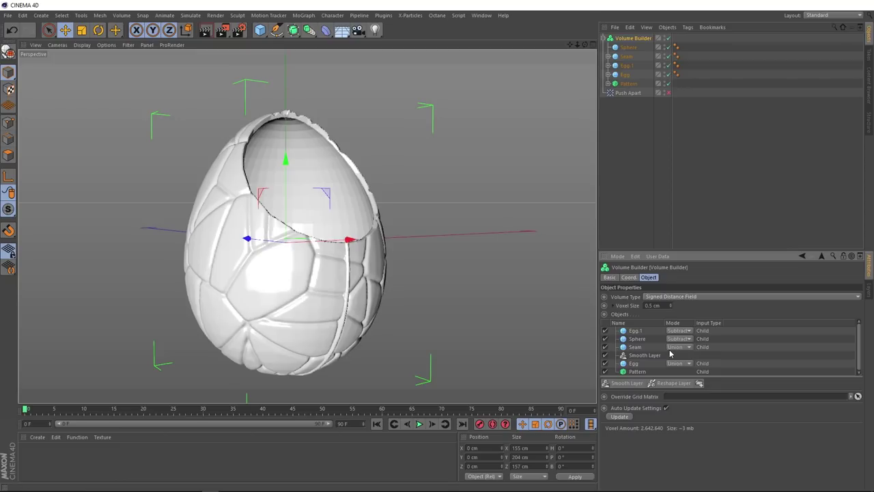
# Scale Egg.1 down slightly to 184.32 cm to hollow out the shell
pyautogui.click(81, 29)
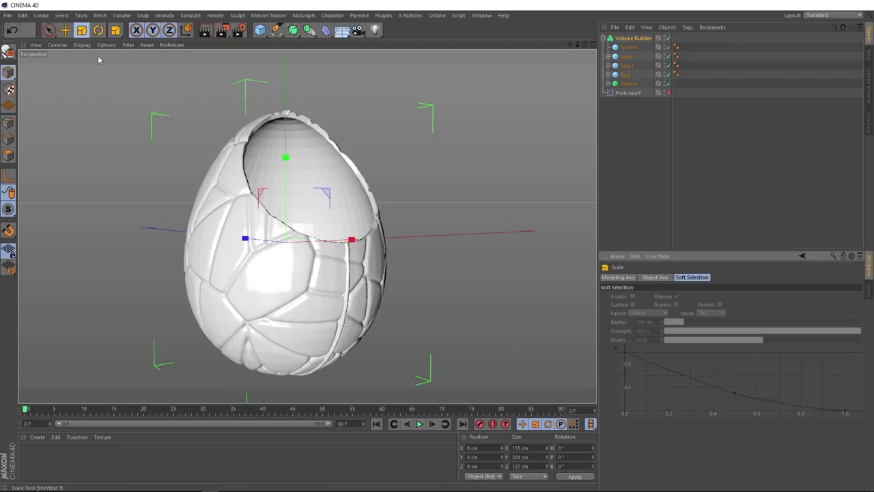
pyautogui.keyDown('alt'); pyautogui.moveTo(312, 138); pyautogui.dragTo(317, 171); pyautogui.keyUp('alt')
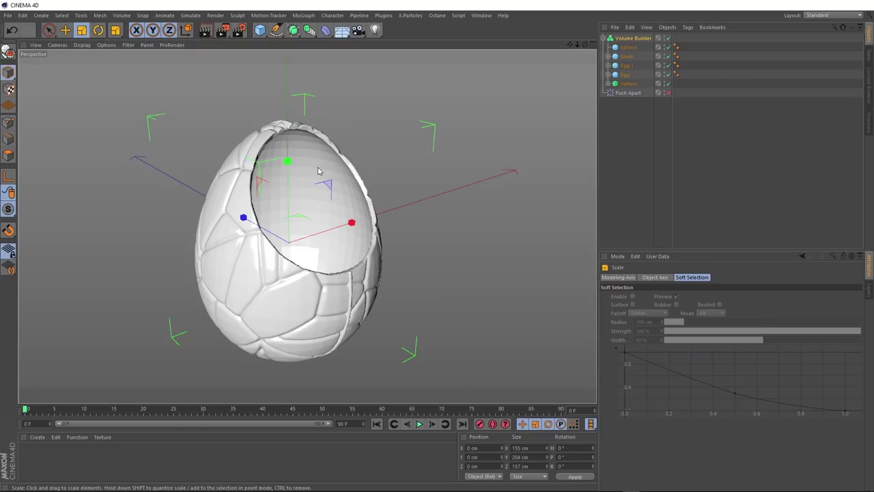
pyautogui.click(626, 65)
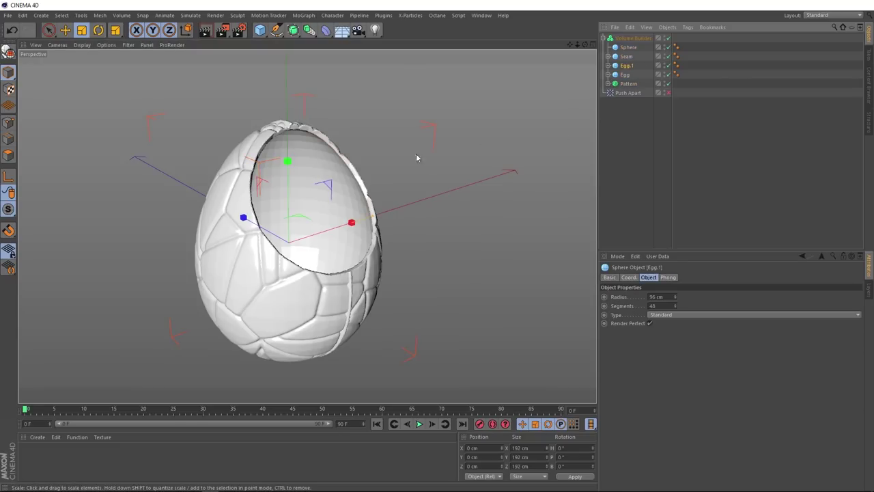
pyautogui.moveTo(332, 180); pyautogui.dragTo(329, 181)
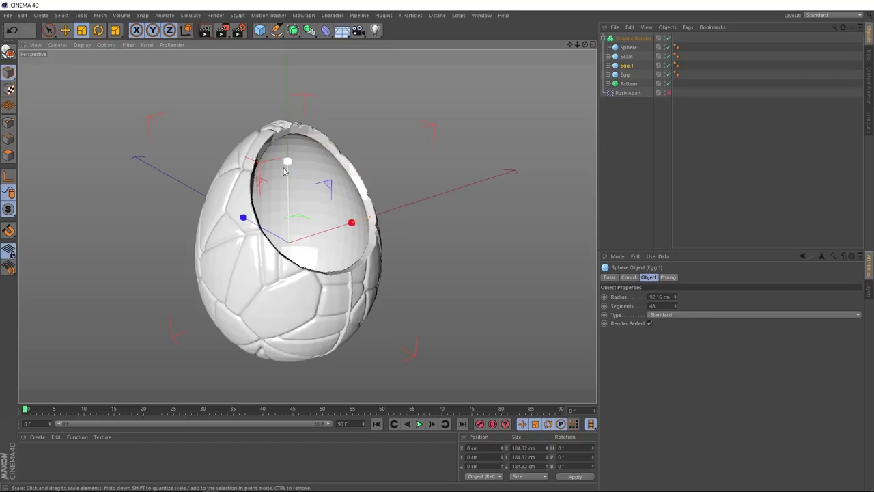
pyautogui.moveTo(327, 196)
pyautogui.keyDown('alt'); pyautogui.mouseDown()
pyautogui.moveTo(205, 198)
pyautogui.moveTo(354, 173)
pyautogui.moveTo(427, 255)
pyautogui.moveTo(335, 264)
pyautogui.mouseUp(); pyautogui.keyUp('alt')
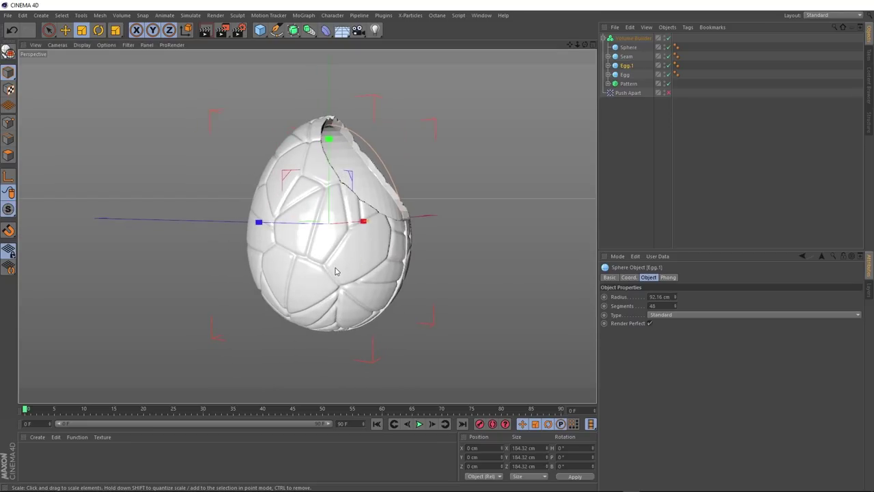
# Create a chocolate-brown material Mat, apply it to the Volume Builder and render a preview
pyautogui.doubleClick(41, 458)
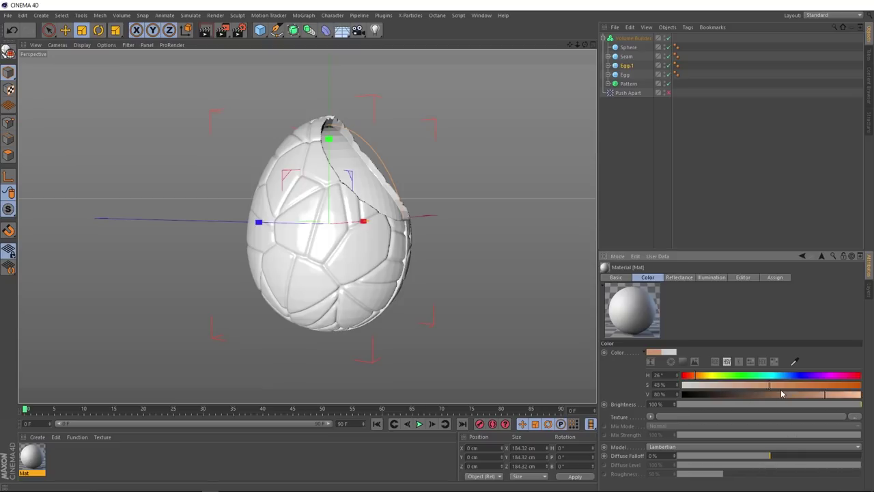
pyautogui.moveTo(736, 385)
pyautogui.mouseDown()
pyautogui.moveTo(803, 384)
pyautogui.moveTo(774, 394)
pyautogui.mouseUp()
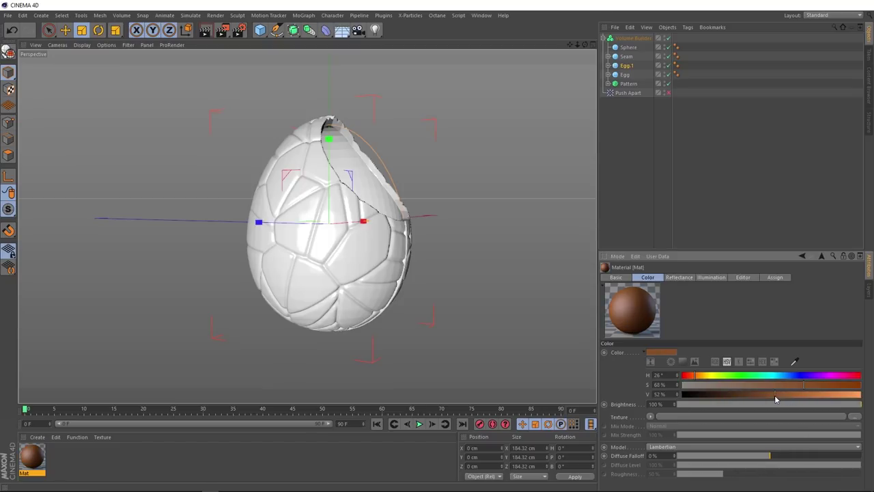
pyautogui.moveTo(31, 458); pyautogui.dragTo(626, 38)
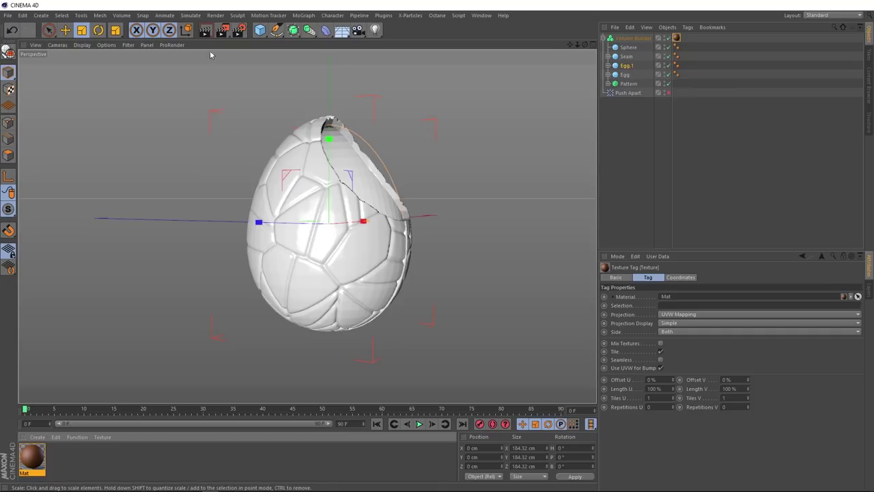
pyautogui.click(205, 32)
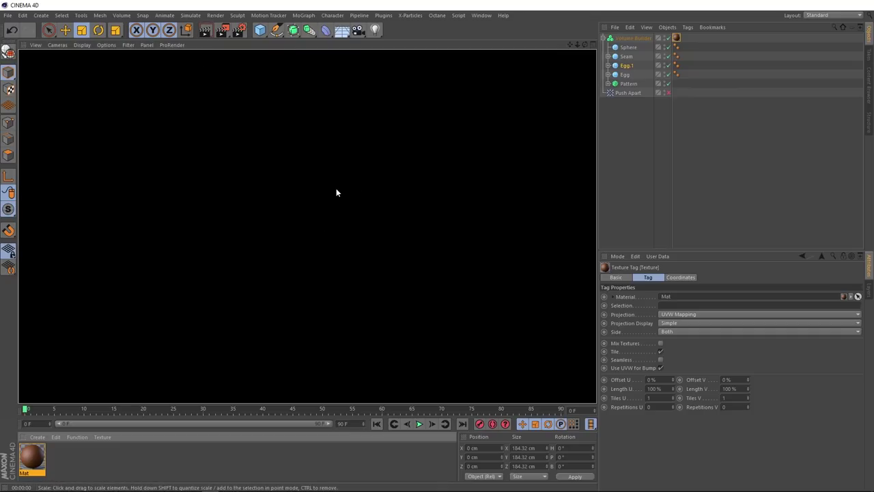
pyautogui.click(624, 39)
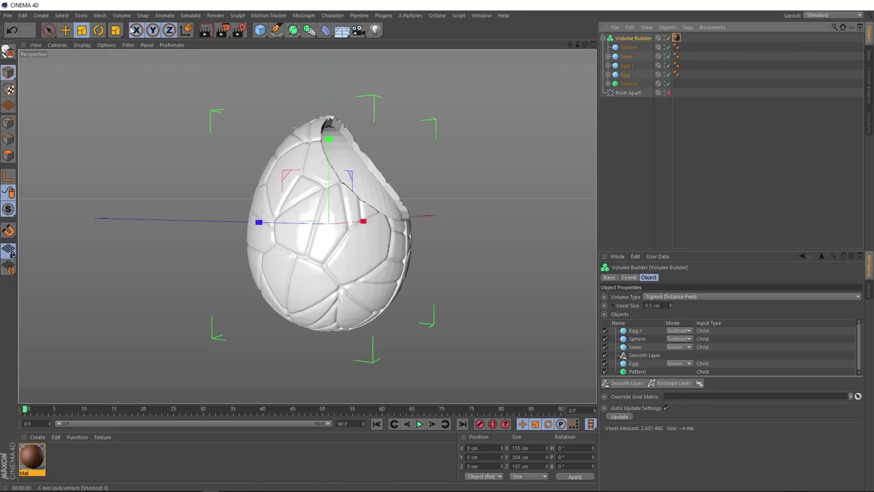
# Wrap the Volume Builder in a Volume Mesher, move the brown Mat tag onto it, and render
pyautogui.click(122, 15)
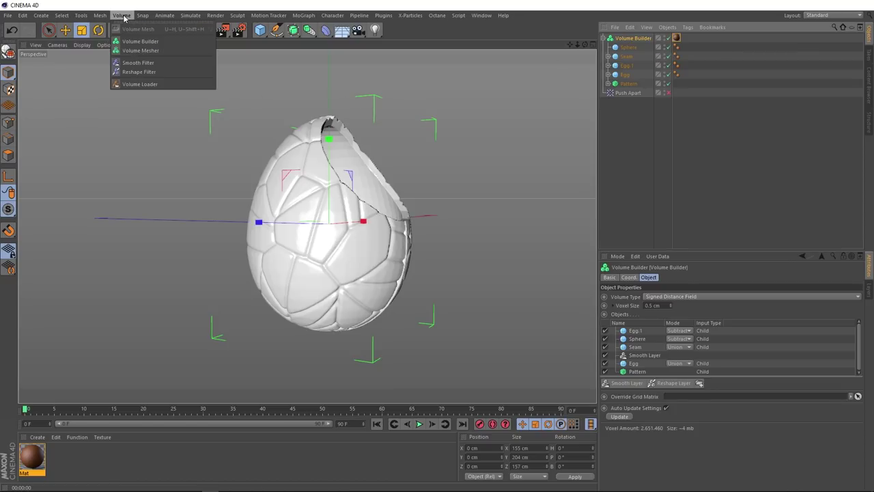
pyautogui.click(168, 49)
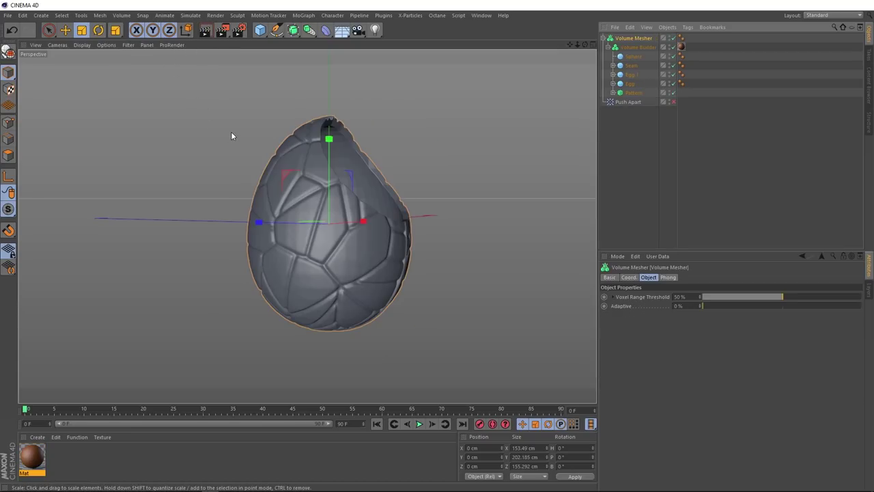
pyautogui.click(204, 31)
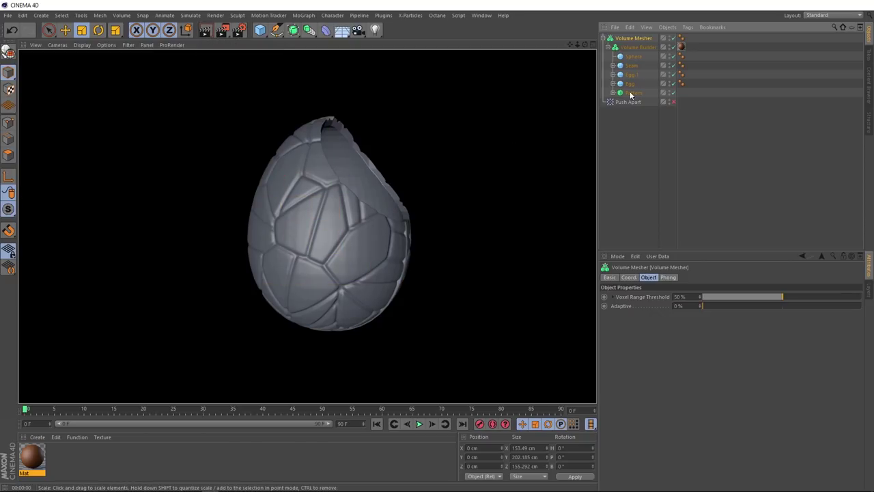
pyautogui.keyDown('ctrl'); pyautogui.moveTo(682, 47); pyautogui.dragTo(691, 38); pyautogui.keyUp('ctrl')
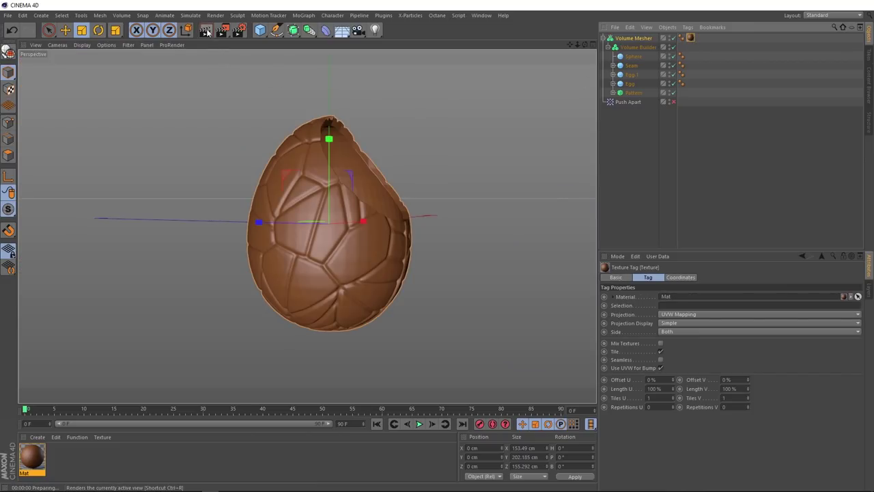
pyautogui.click(206, 31)
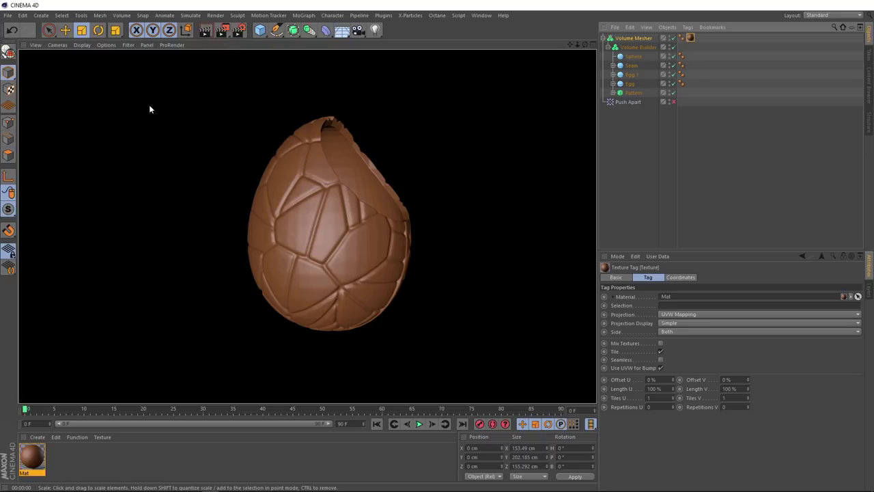
# Switch the viewport to Gouraud Shading (Lines) to show the egg's mesh lines
pyautogui.click(80, 44)
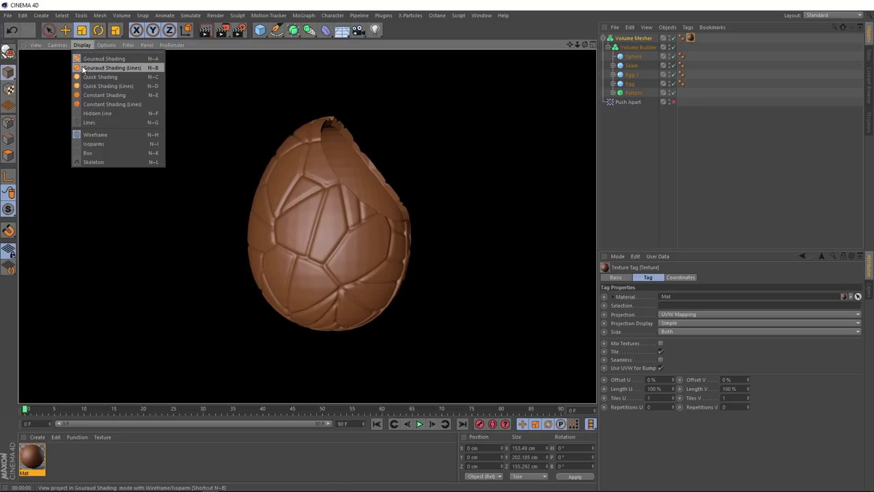
pyautogui.click(83, 68)
pyautogui.scroll(3, 338, 198)
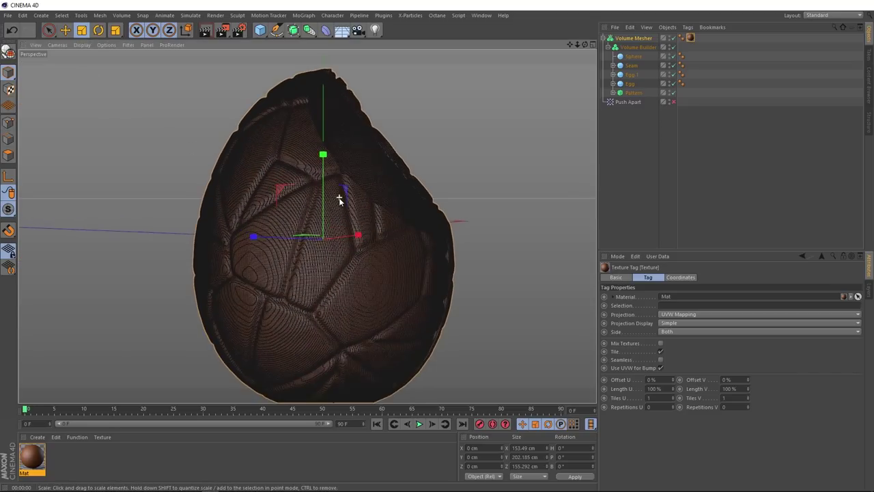
pyautogui.scroll(2, 338, 198)
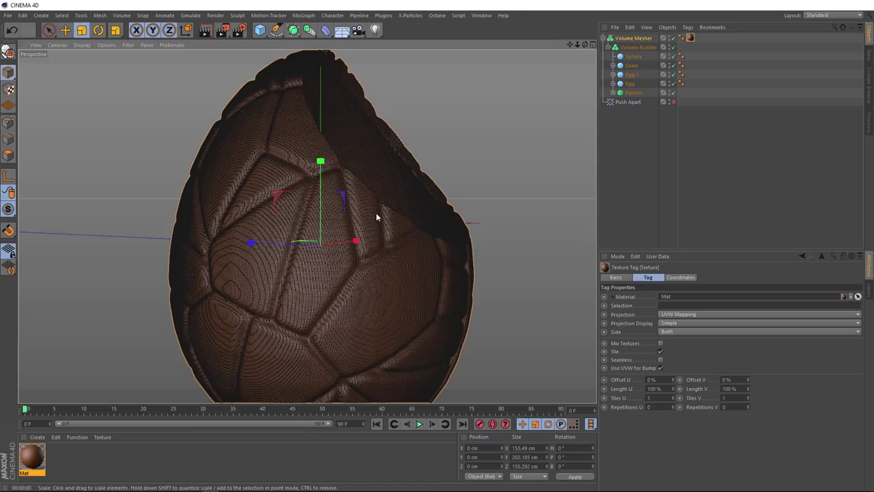
# Set the Volume Mesher's Adaptive value to 2.4% and render the reduced-polygon egg
pyautogui.click(642, 38)
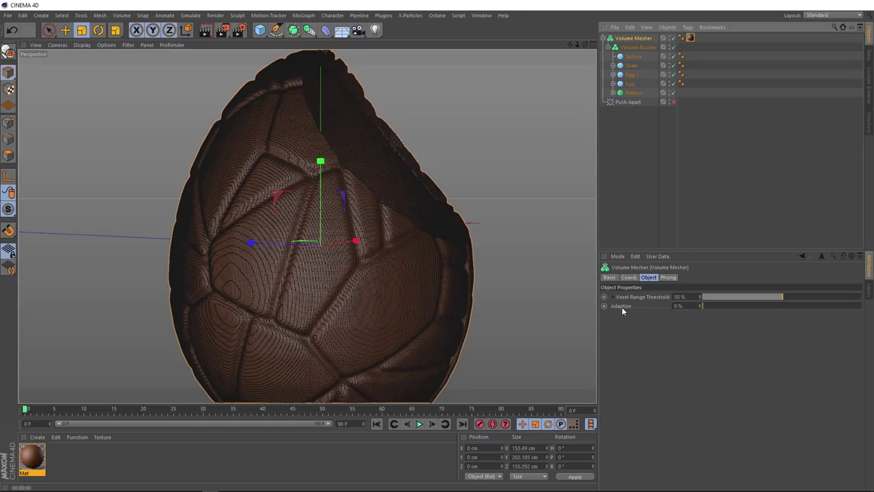
pyautogui.click(705, 306)
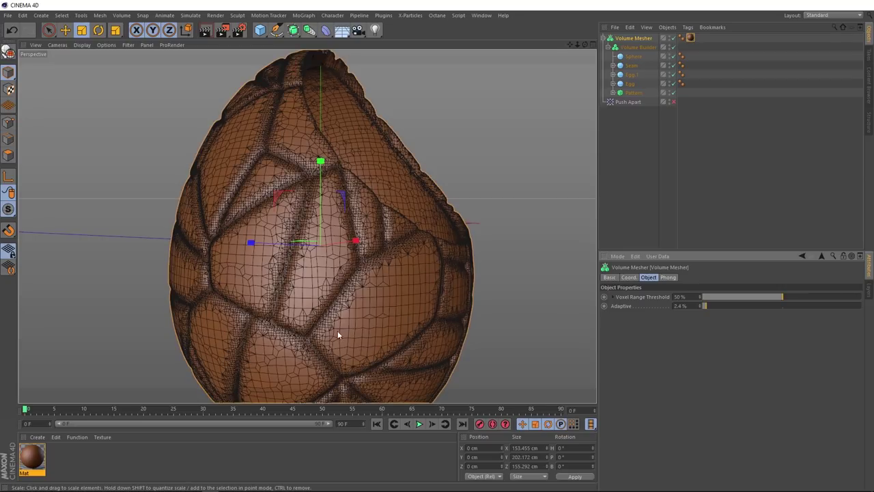
pyautogui.scroll(-3, 344, 293)
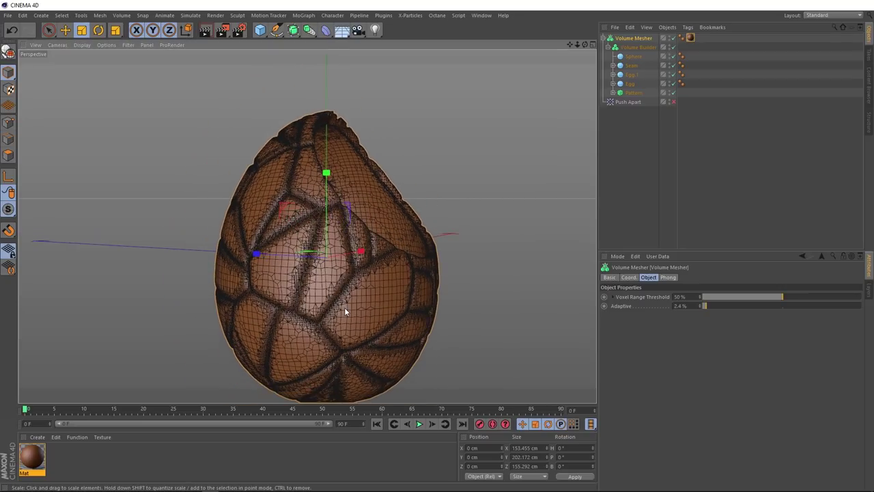
pyautogui.keyDown('alt'); pyautogui.moveTo(345, 308); pyautogui.dragTo(336, 269, button='middle'); pyautogui.keyUp('alt')
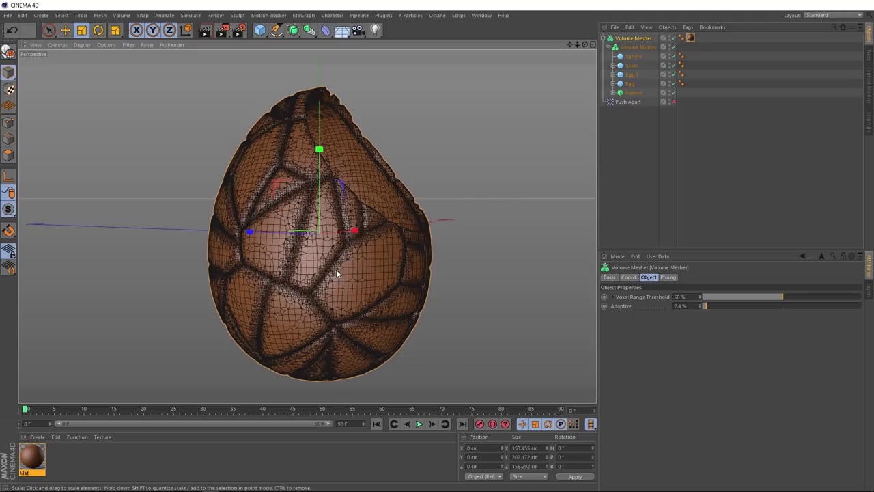
pyautogui.click(205, 30)
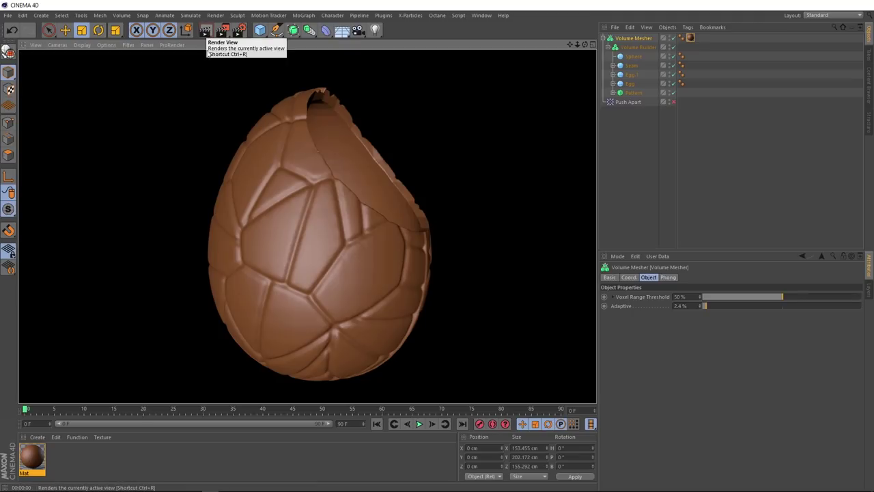